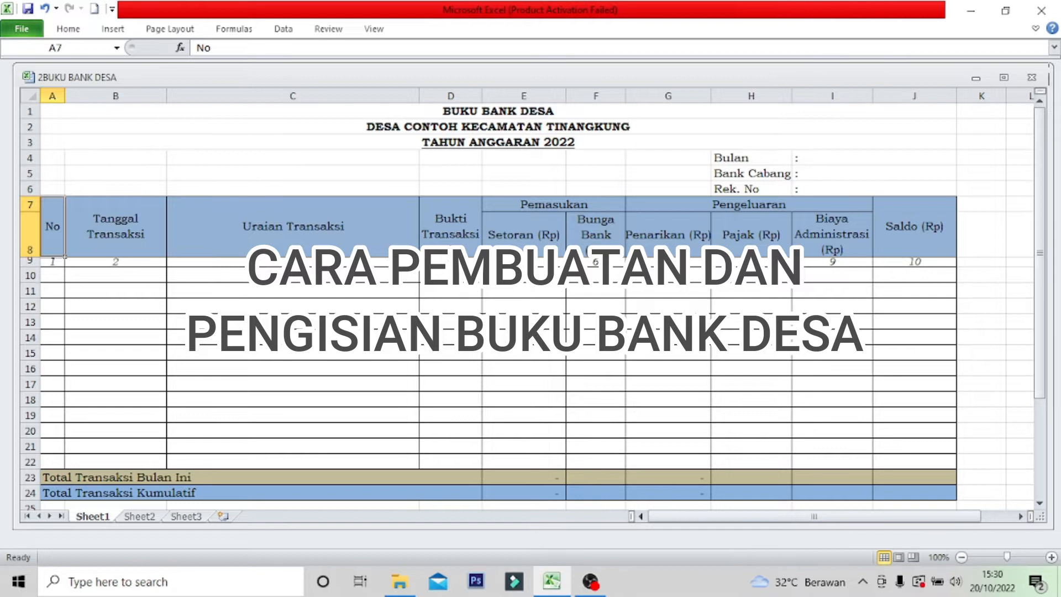
- Complete the header by setting Bulan to "Januari" and Bank Cabang to "Bank Sulteng Cab. Salakan", keeping the leading colons
double_click(873, 158)
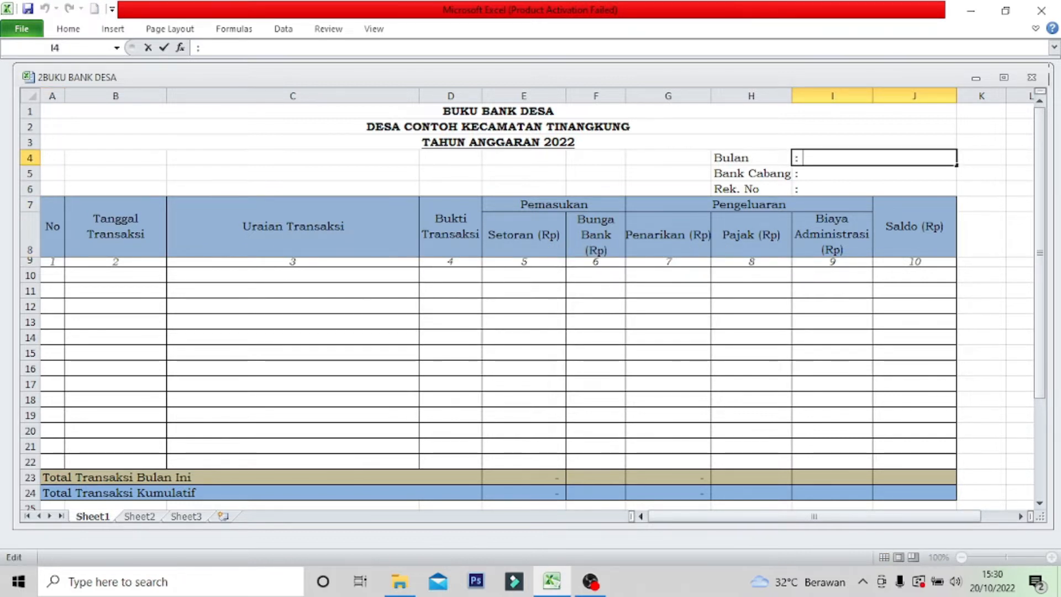
text(Januari)
key(Return)
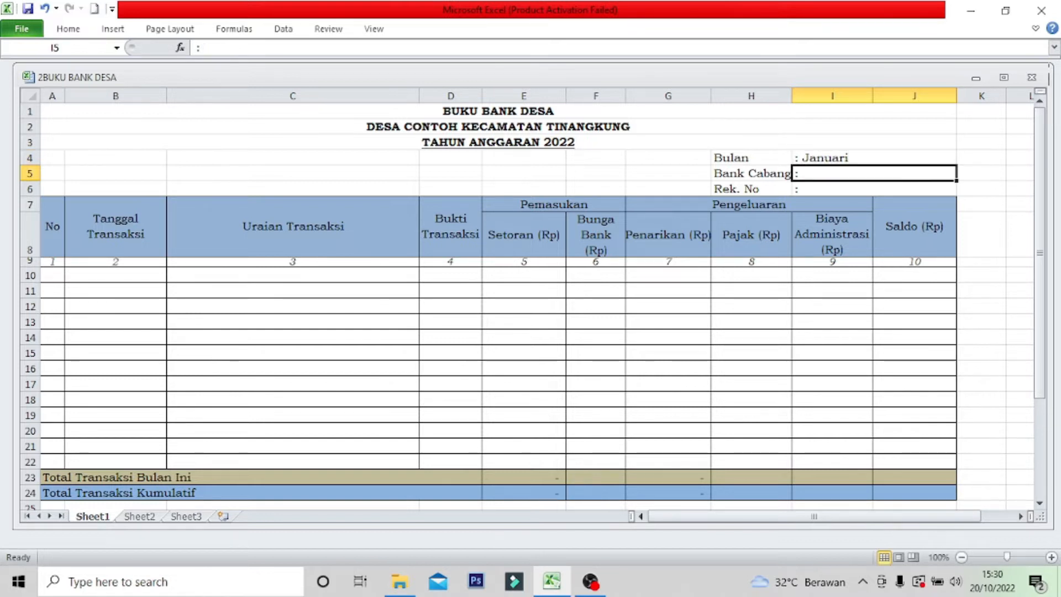
key(F2)
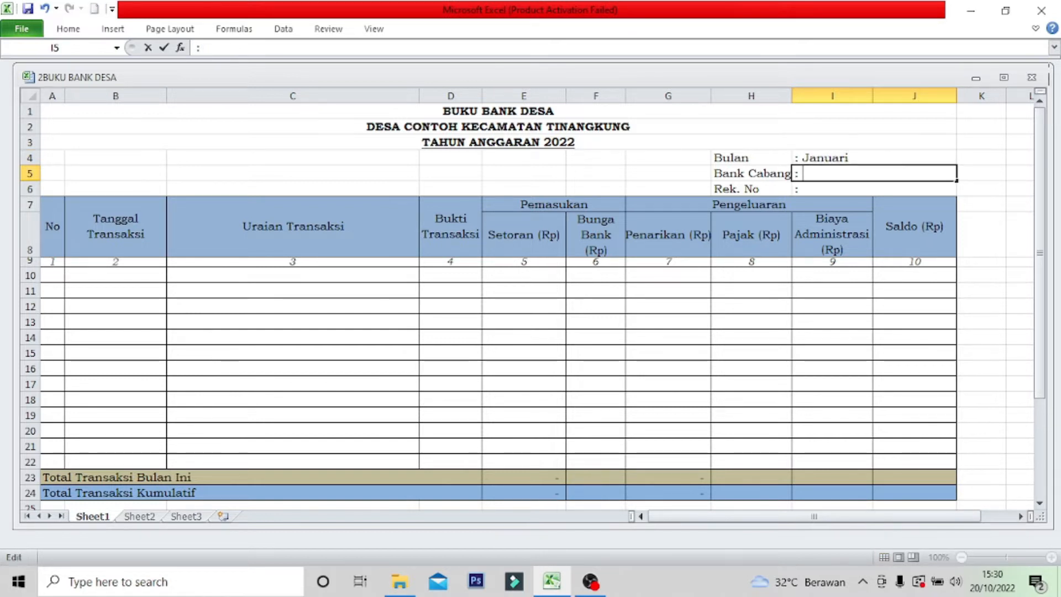
text(Bank Sulteng Cab. Salakan)
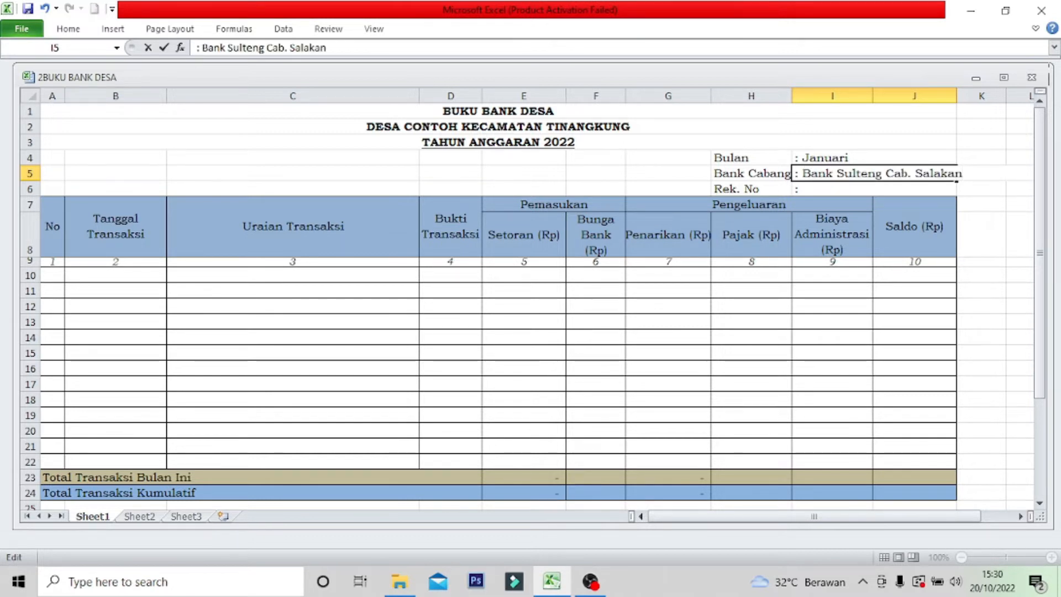
key(Return)
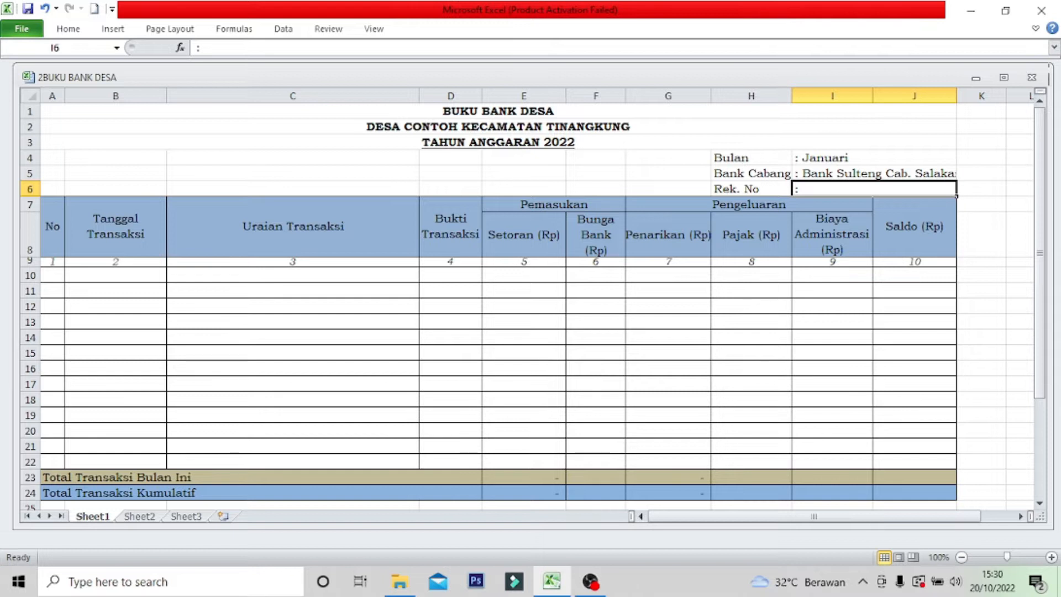
- Complete the header's Rek. No entry with "(Rek Kas Desa)" after the colon
key(F2)
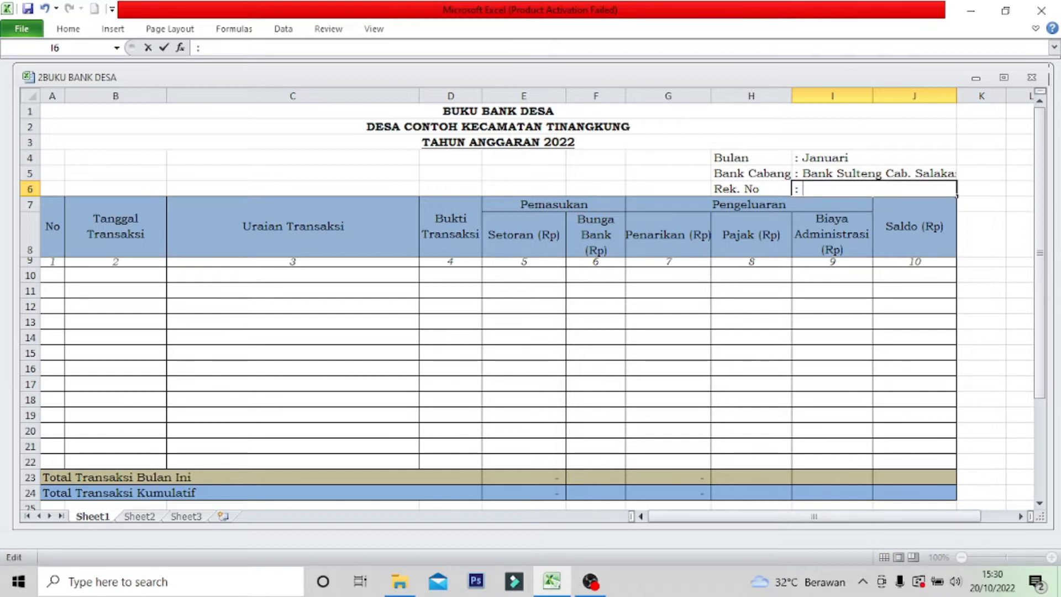
text((Rek Kas Desa))
click(1020, 204)
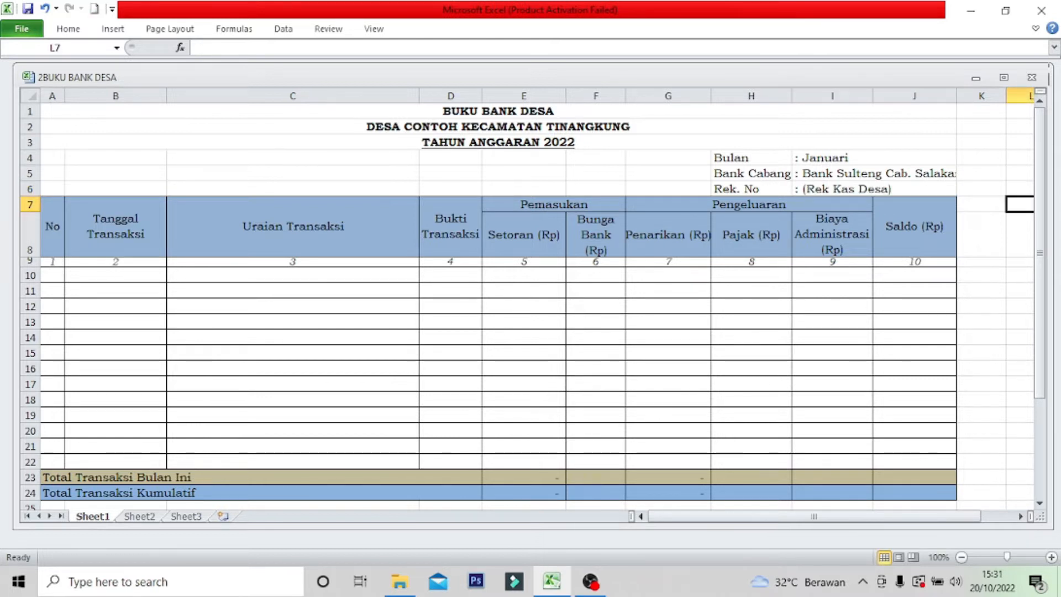
- Enter transaction 1 in row 10 with date 1/1/2022, description "Saldo Awal" and transaction proof 001
click(52, 275)
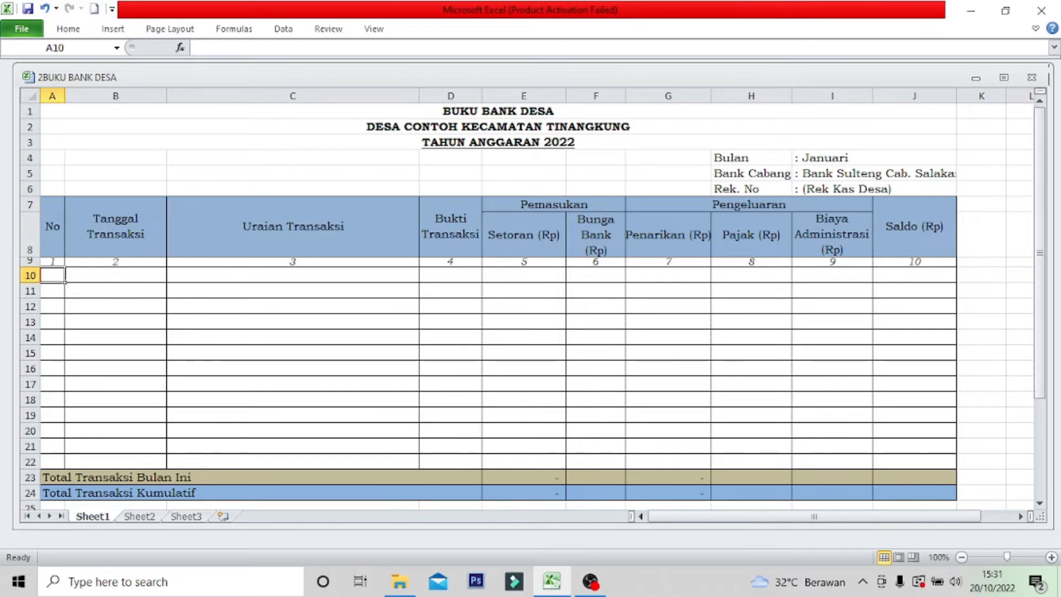
text(1)
key(Tab)
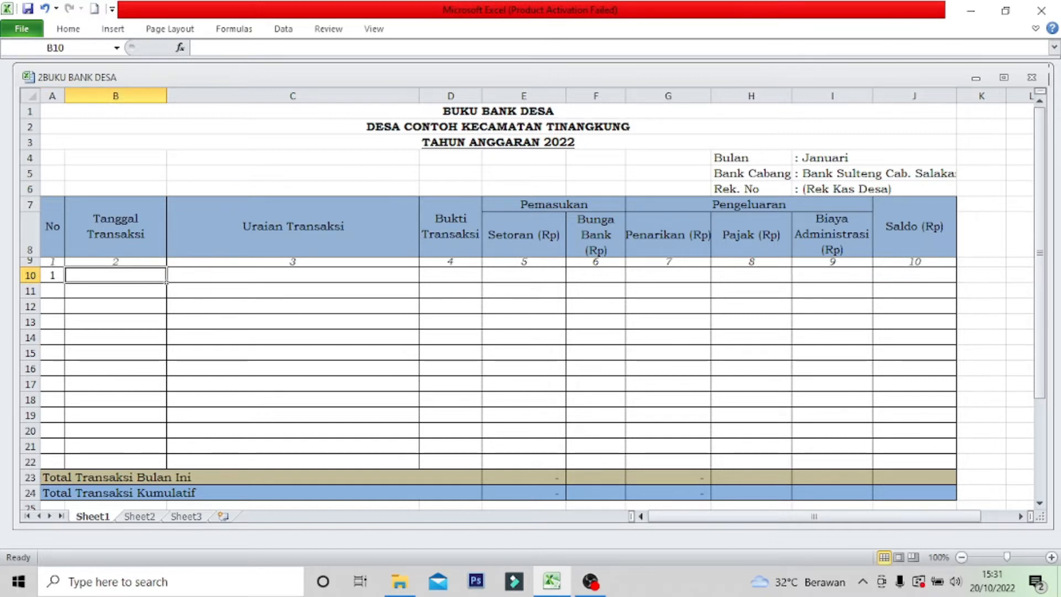
text(1/1/2022)
key(Tab)
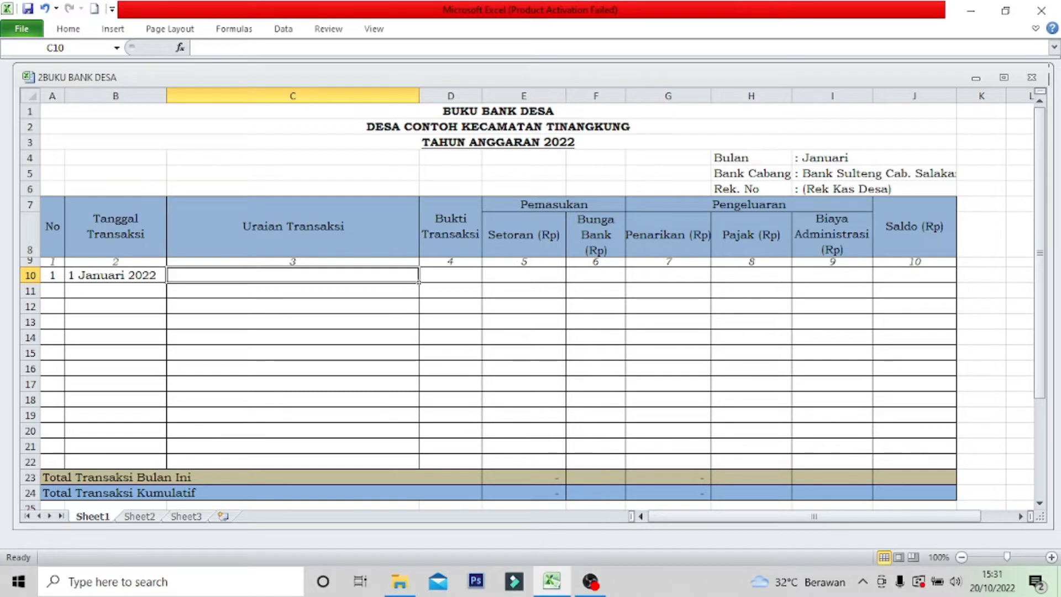
text(S)
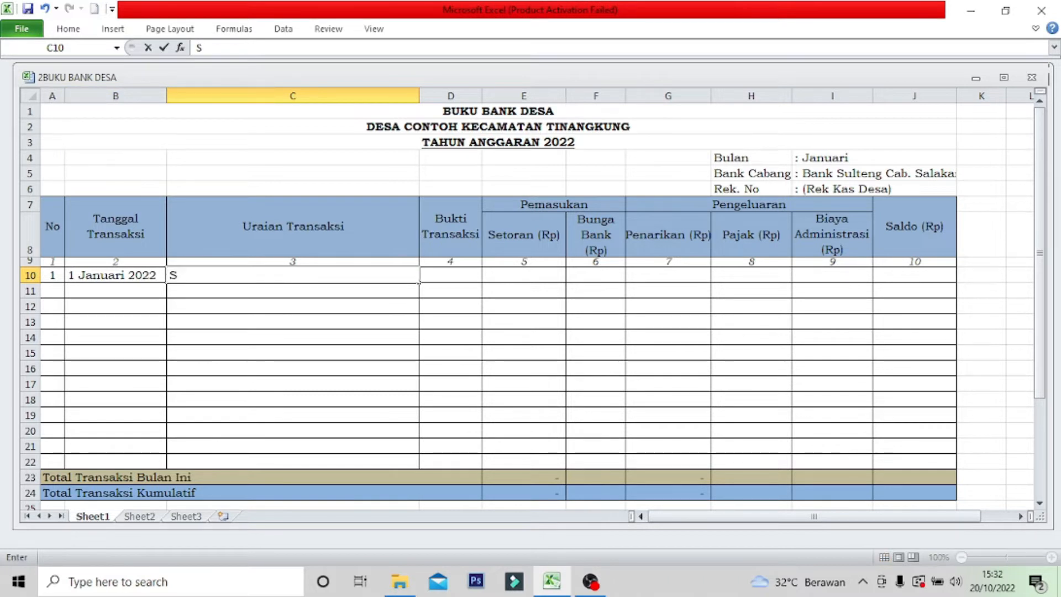
text(aldo A)
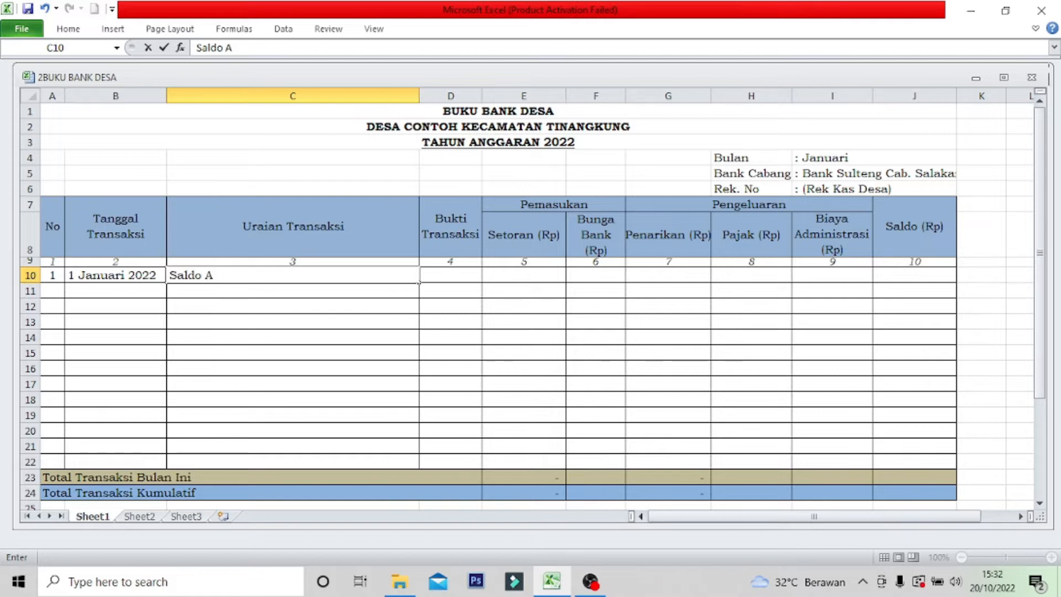
text(wal)
key(Tab)
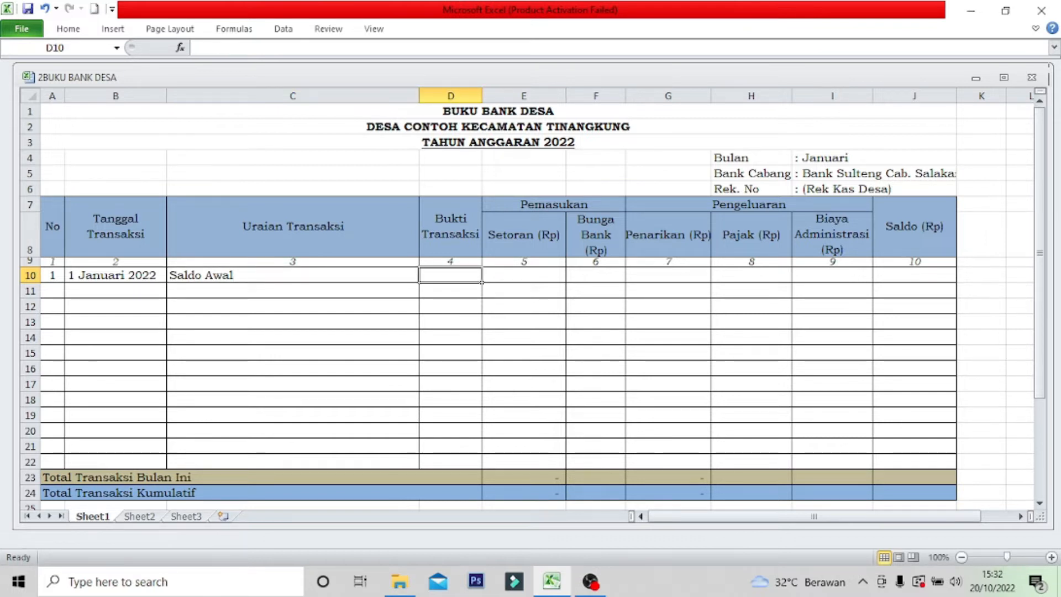
text(001)
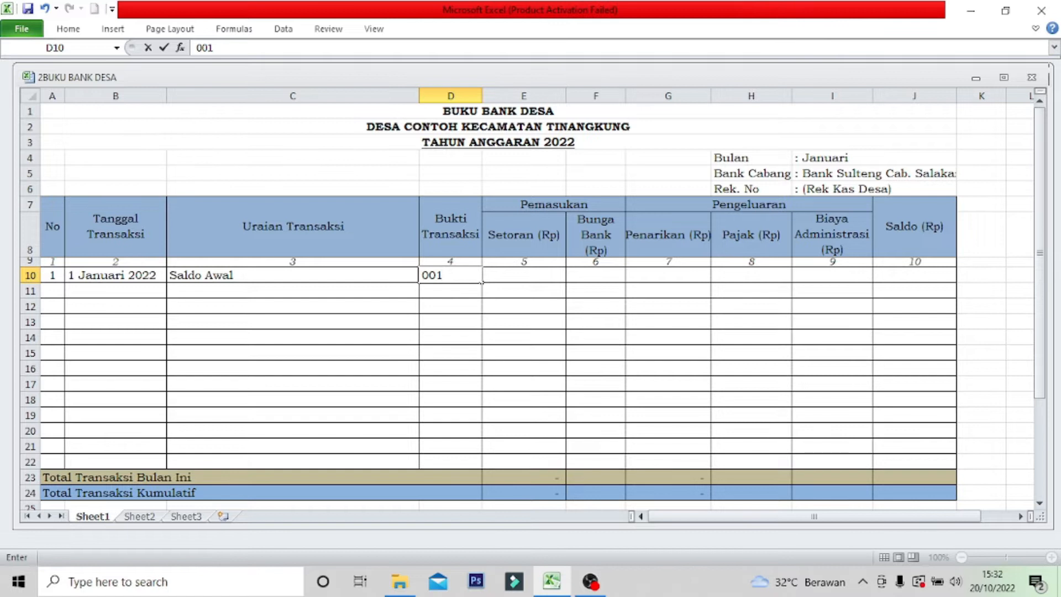
key(Tab)
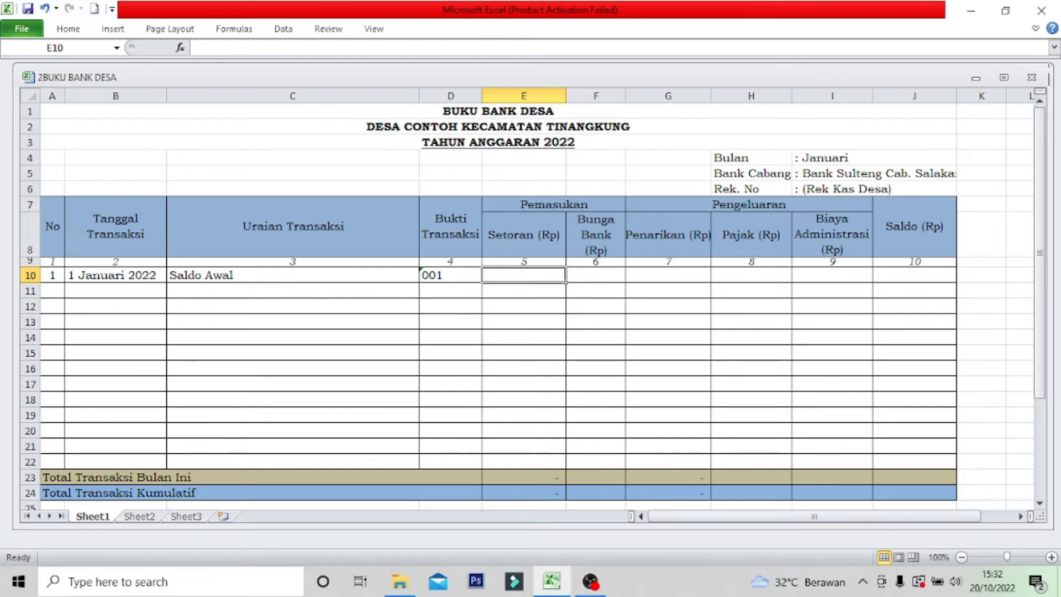
- Fill the income columns of the Saldo Awal row with Setoran 100.000 and Bunga Bank 3000
text(10)
text(0.000)
key(Tab)
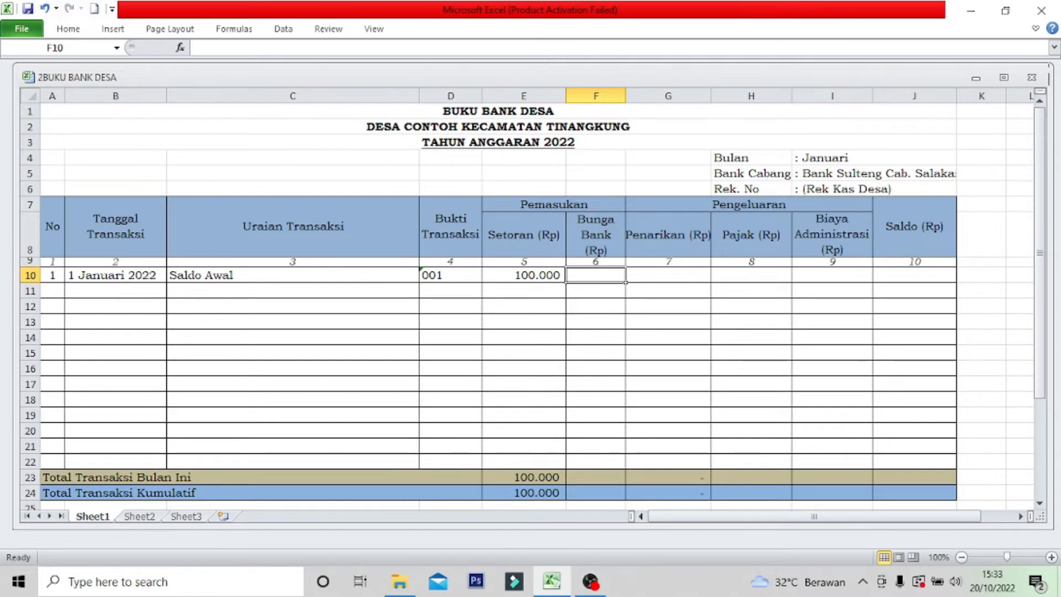
text(3000)
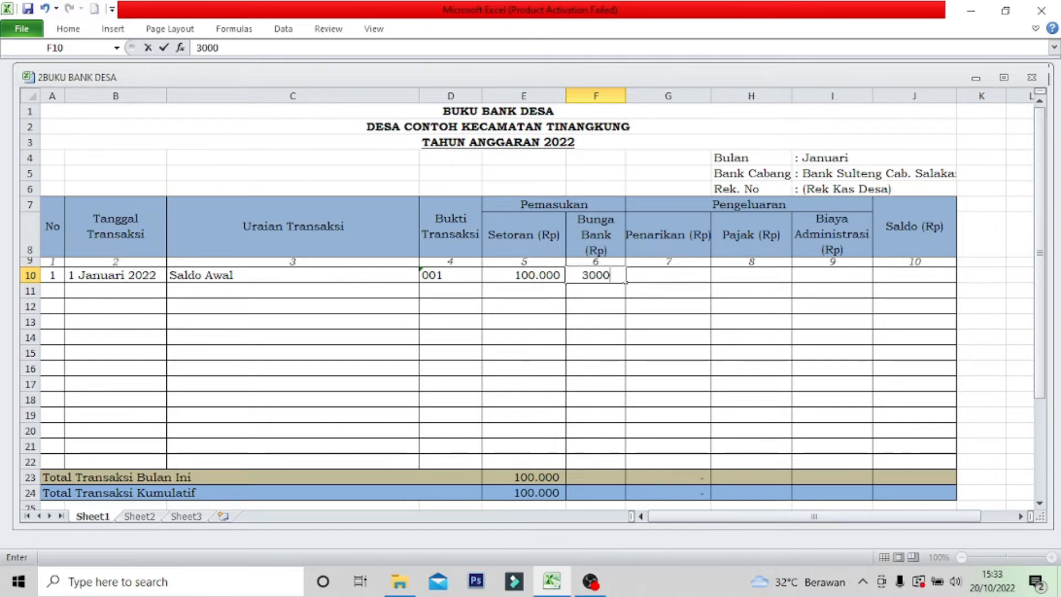
key(Return)
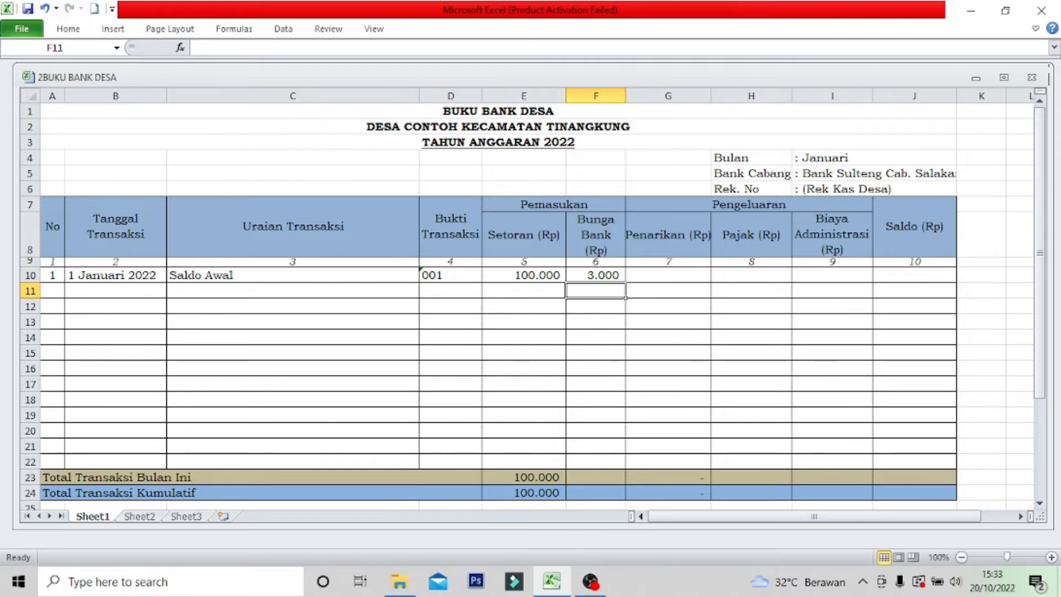
- Fill the expense columns of the Saldo Awal row with Pajak 1500 and Biaya Administrasi 4.000
click(751, 275)
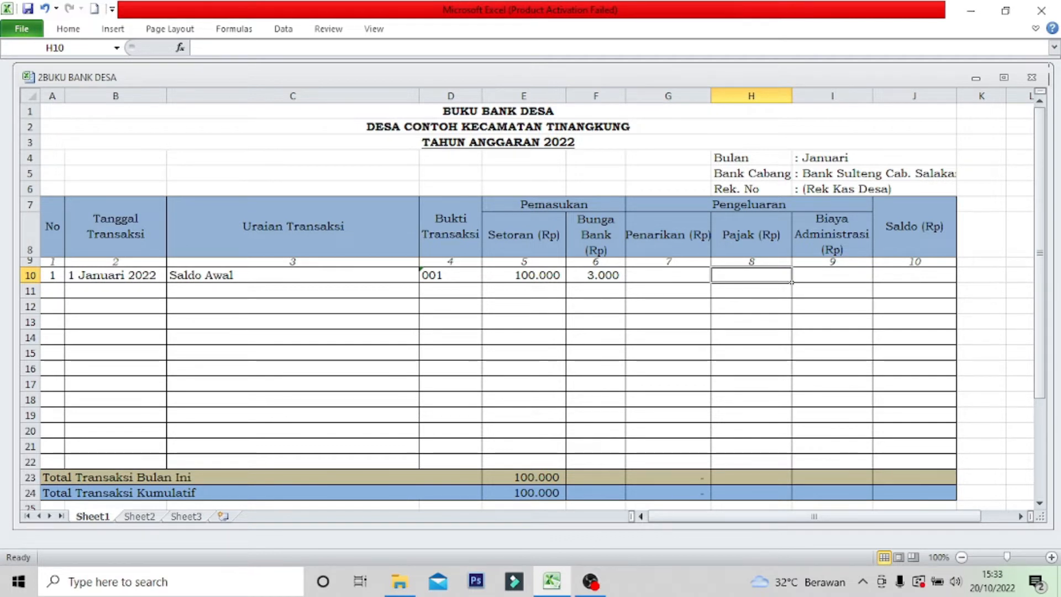
text(1500)
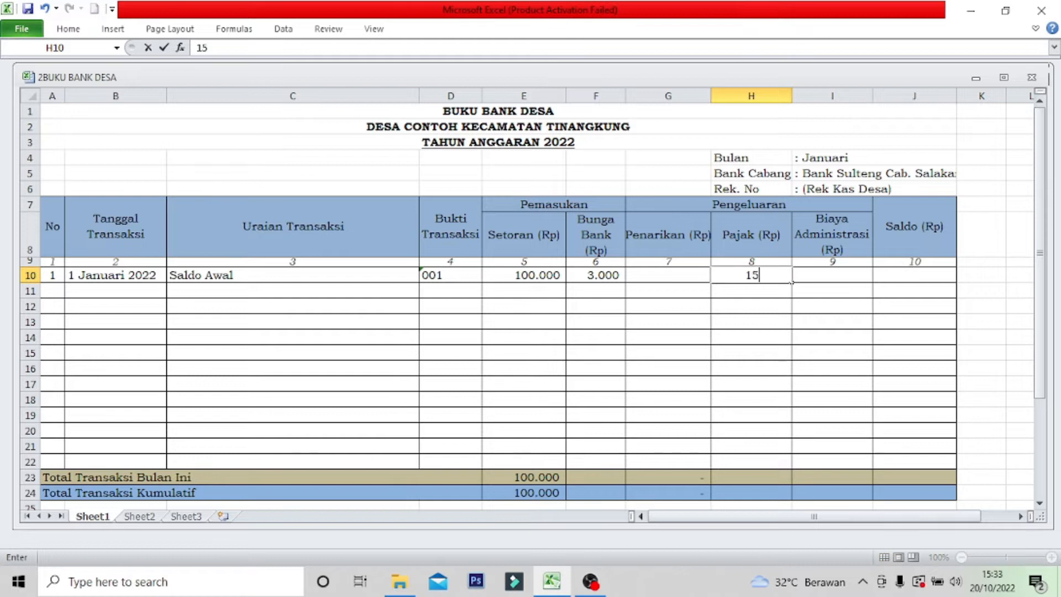
key(Return)
click(832, 275)
text(4.)
text(000)
key(Tab)
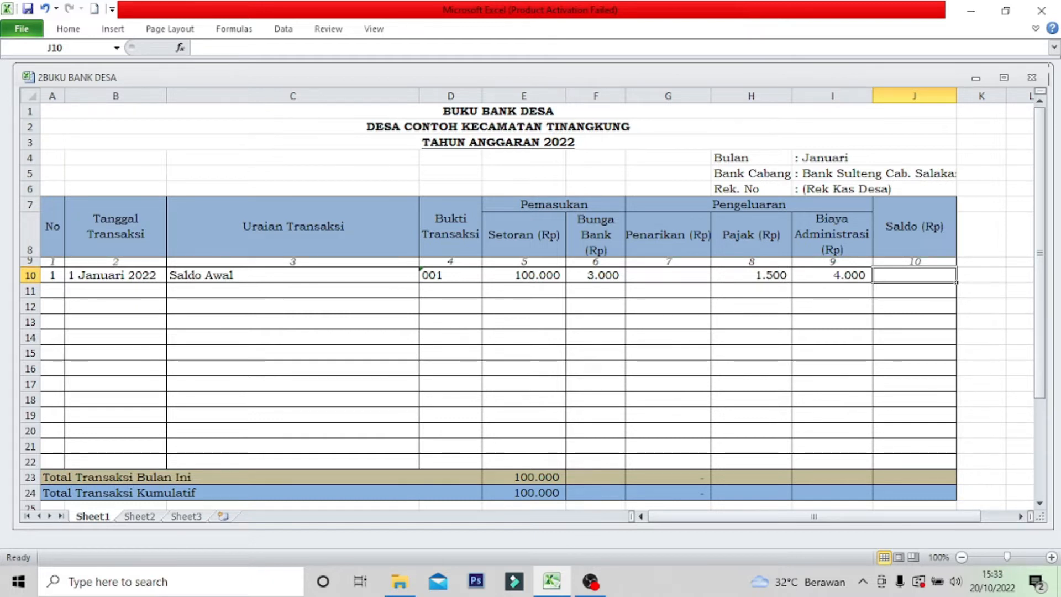
- Calculate the Saldo in J10 with the formula =E10+F10-G10-H10-I10
text(=)
click(524, 274)
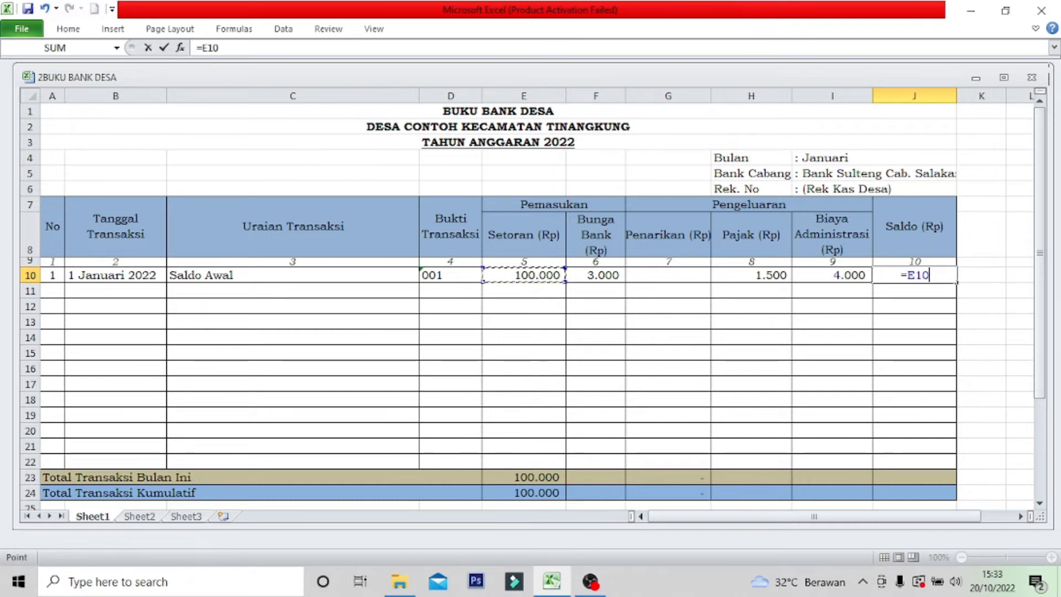
text(+)
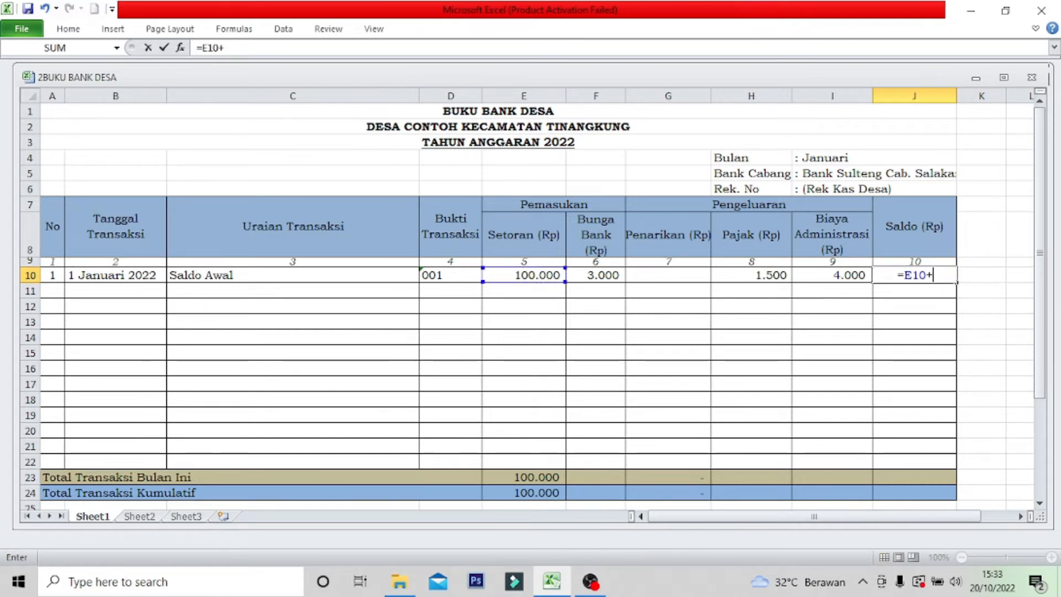
click(596, 274)
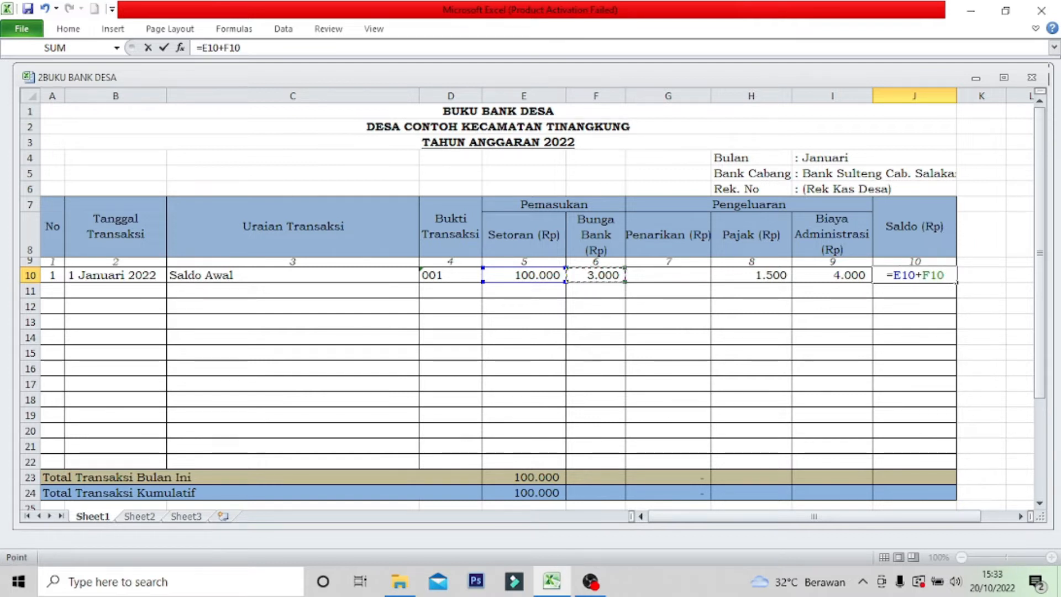
text(-)
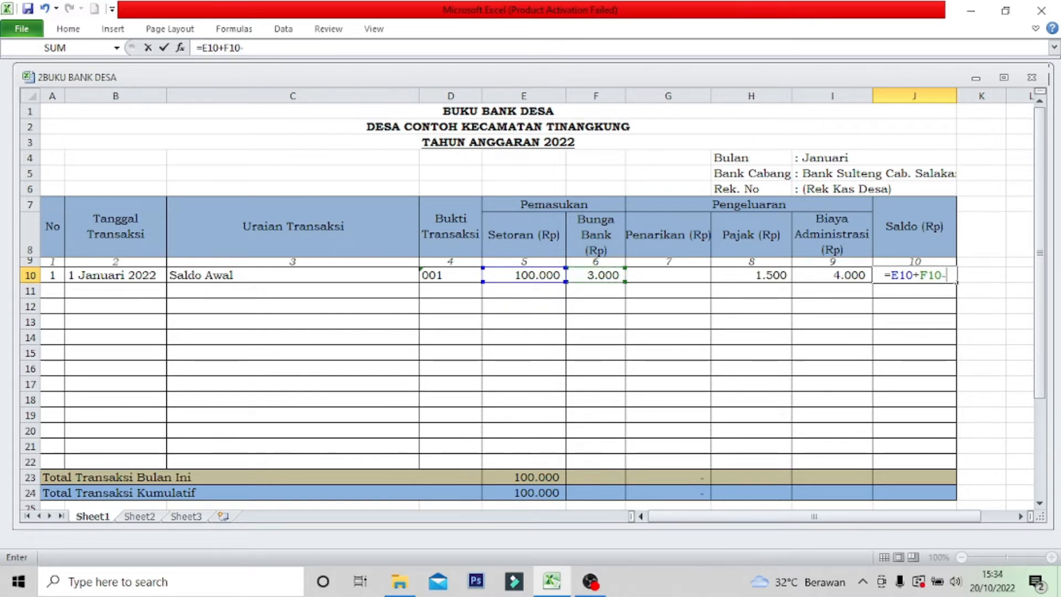
click(668, 275)
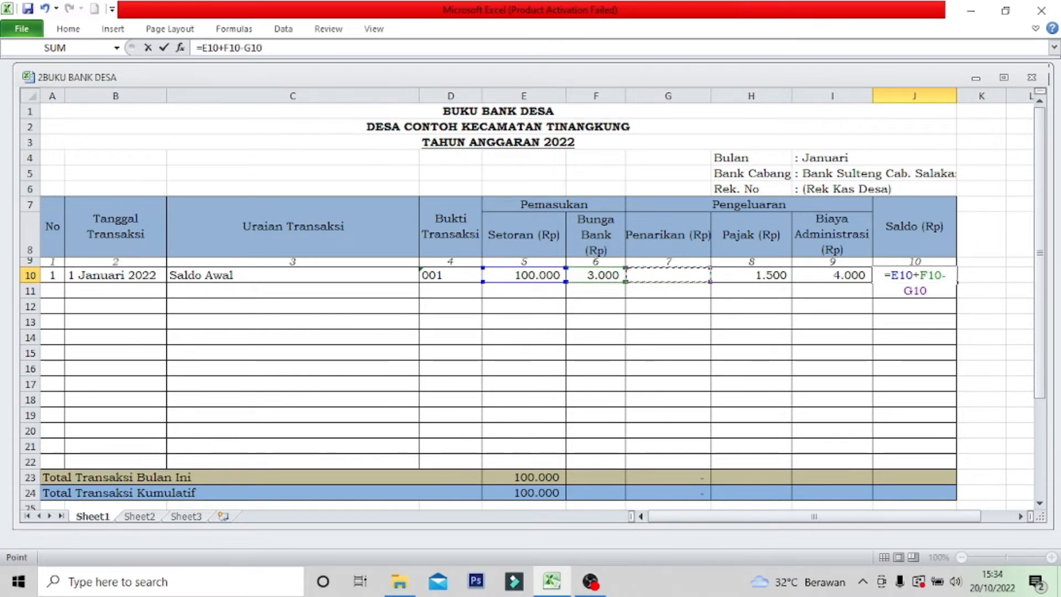
text(-)
click(752, 275)
text(-)
click(832, 275)
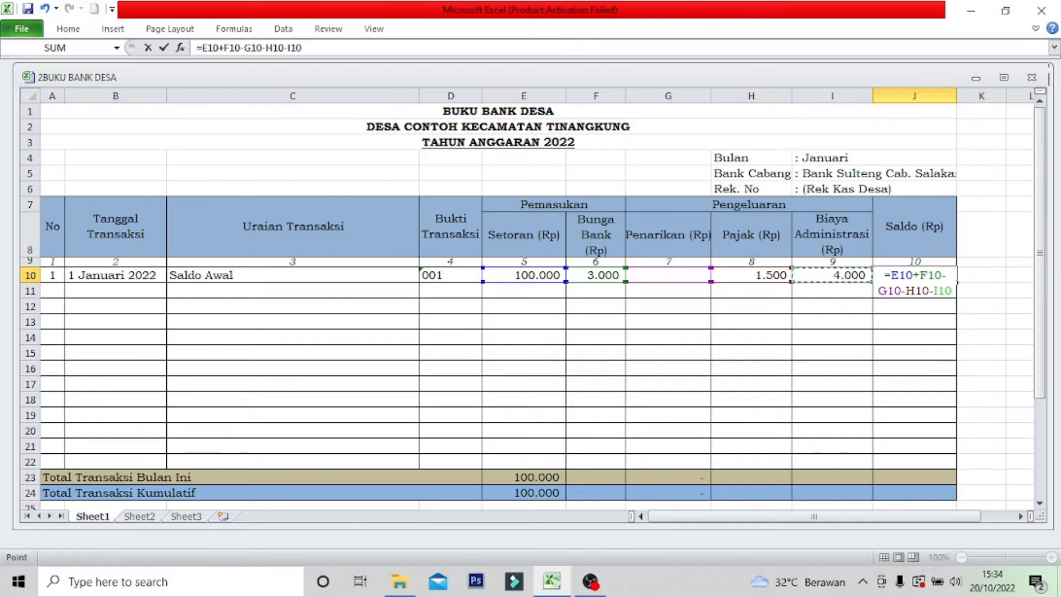
key(Return)
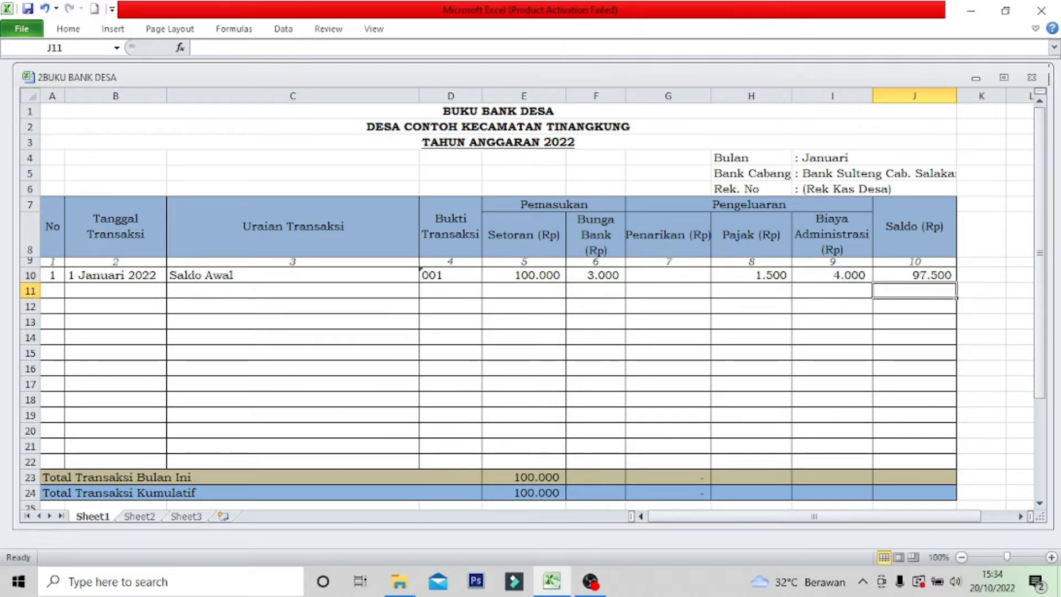
click(914, 275)
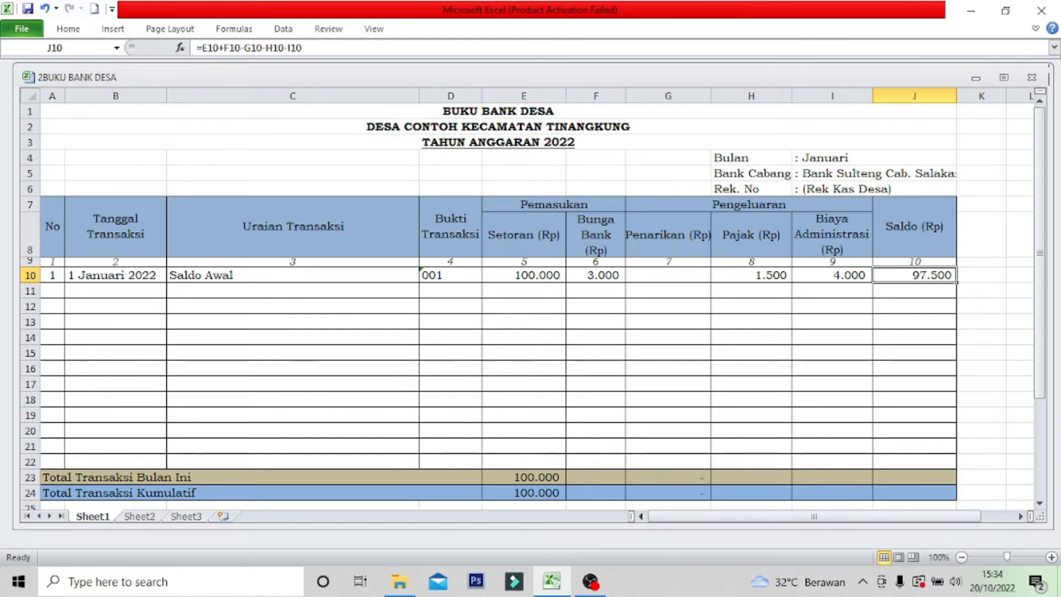
- Start transaction 2 in row 11 with the date 15 Januari 2022
click(52, 291)
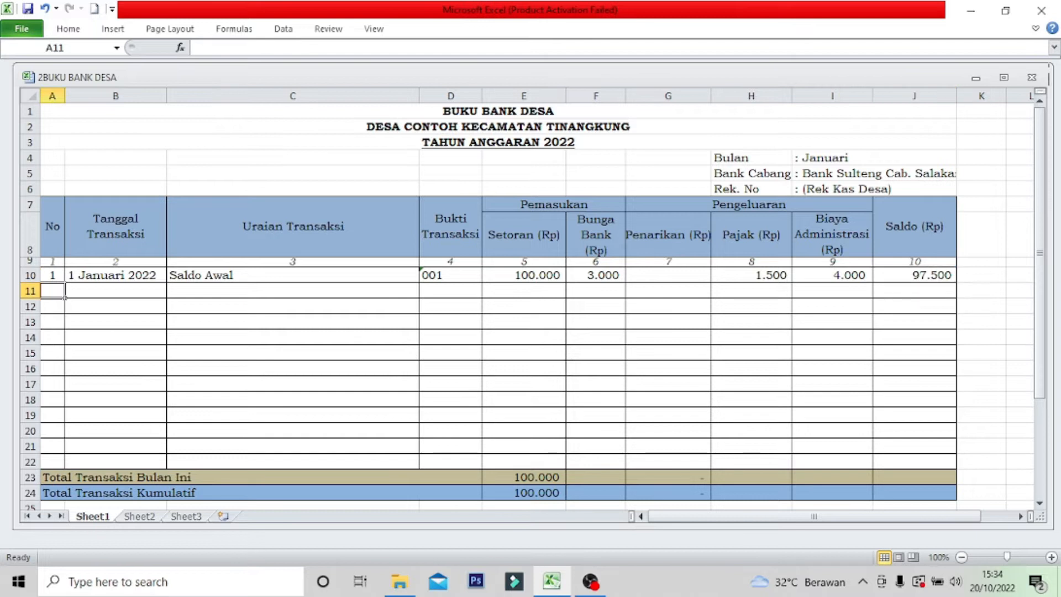
text(2)
key(Tab)
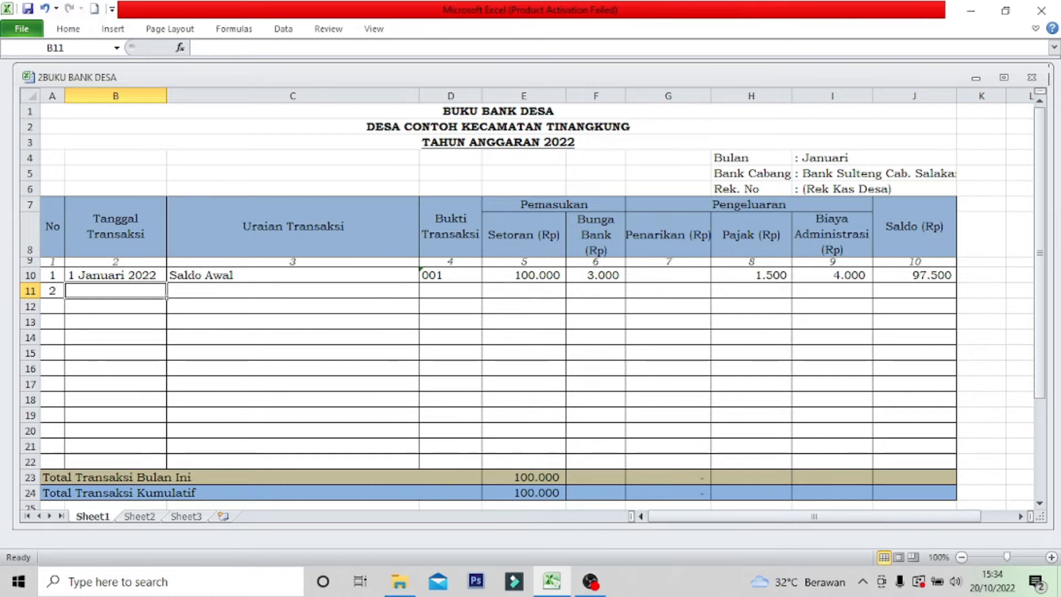
text(15 Januari 2022)
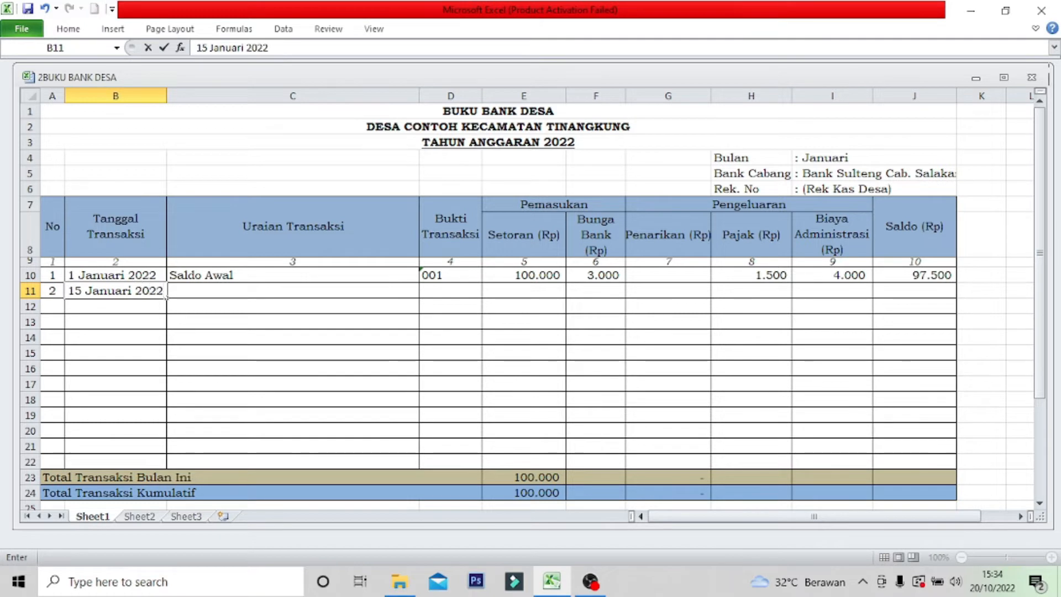
key(Tab)
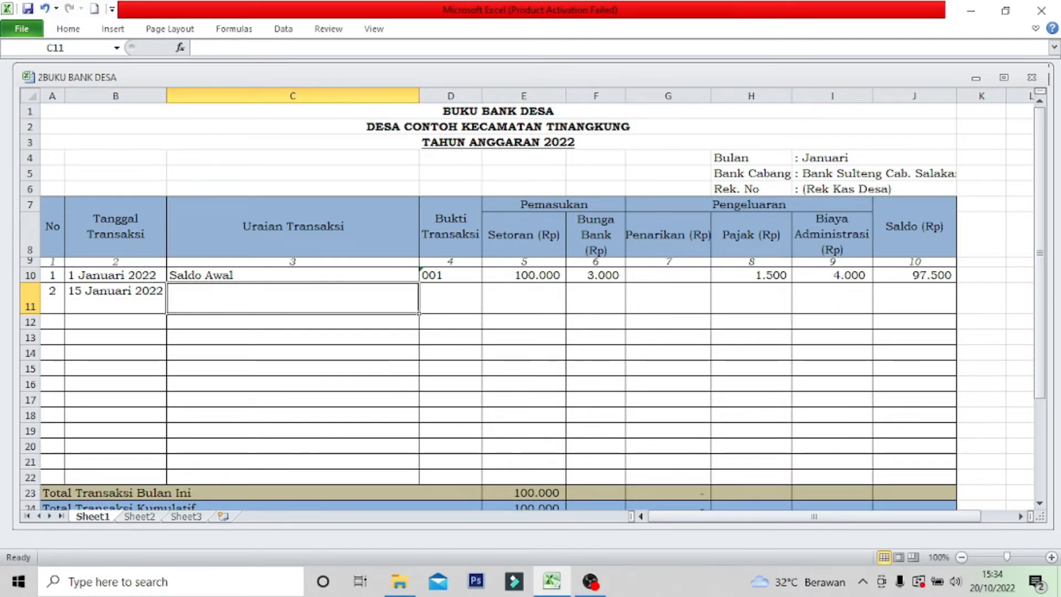
- Describe transaction 2 as "Pendapatan Transfer (DD Tahap I)" and give it transaction proof 002 as text
text(Pendapatan Transfer)
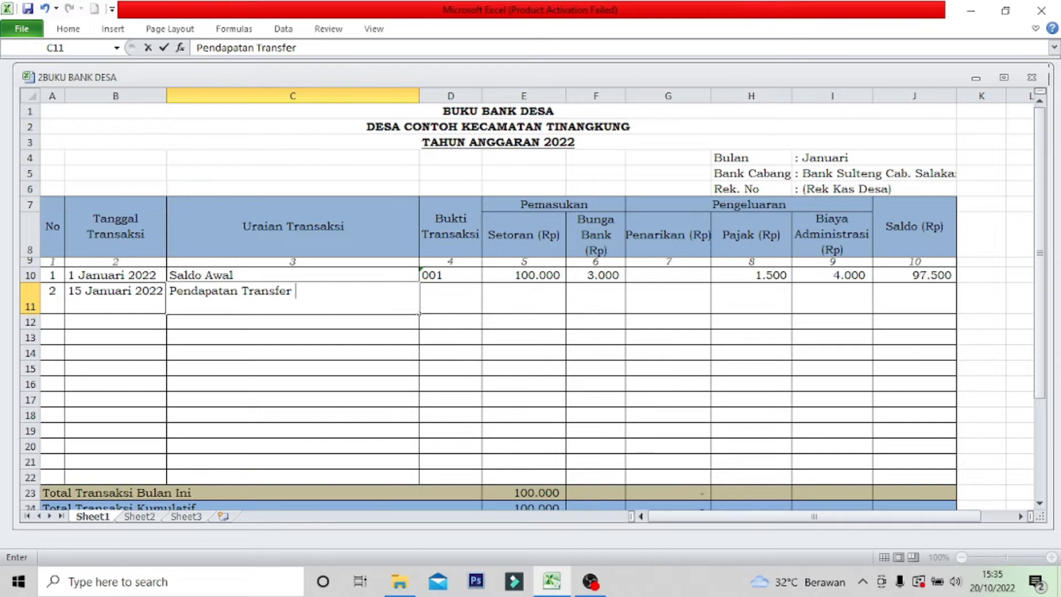
text((DD)
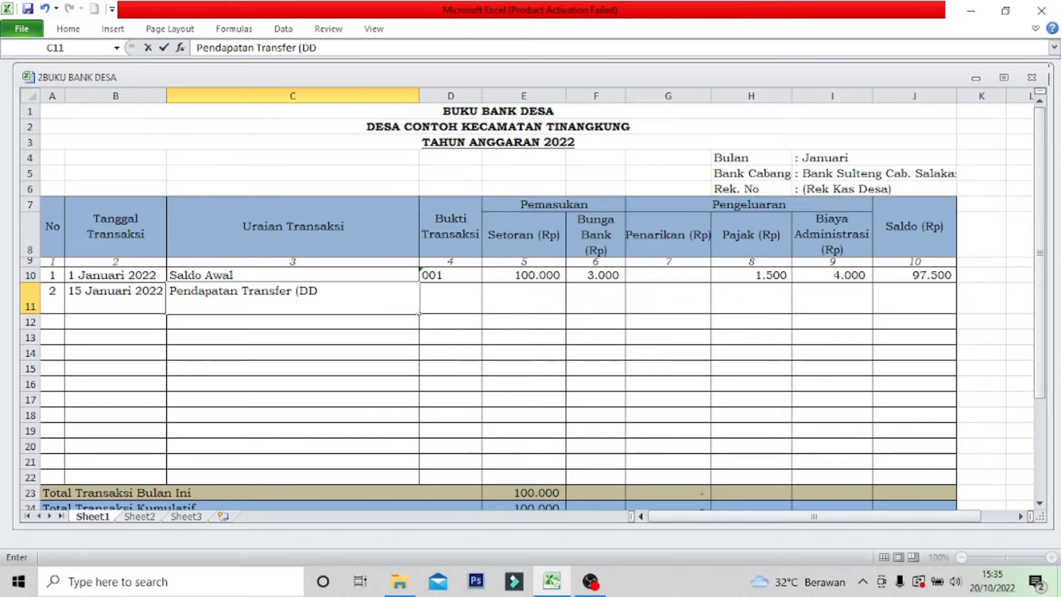
text( Tahap I))
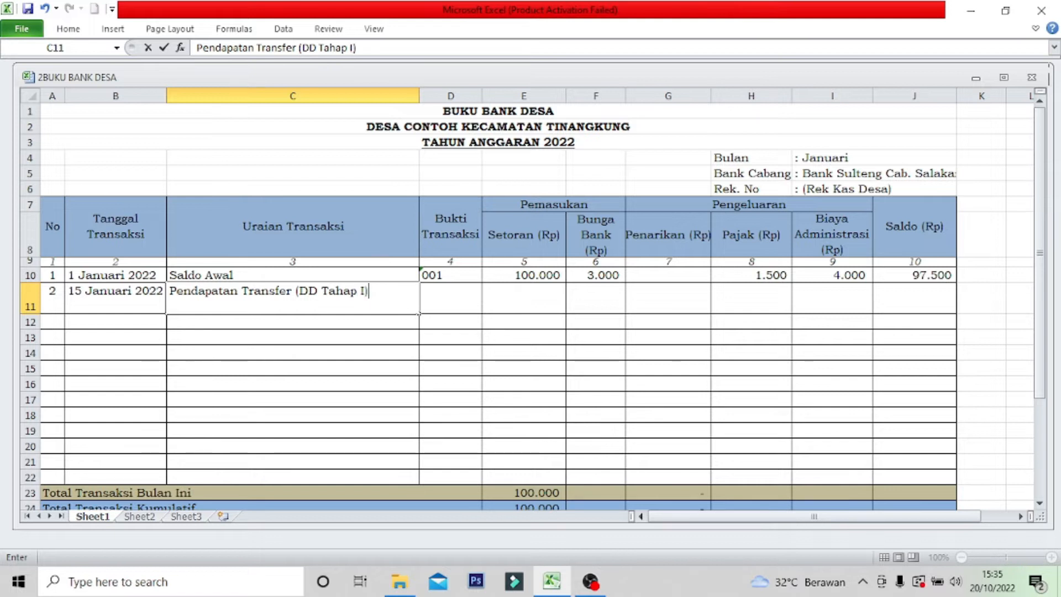
key(Tab)
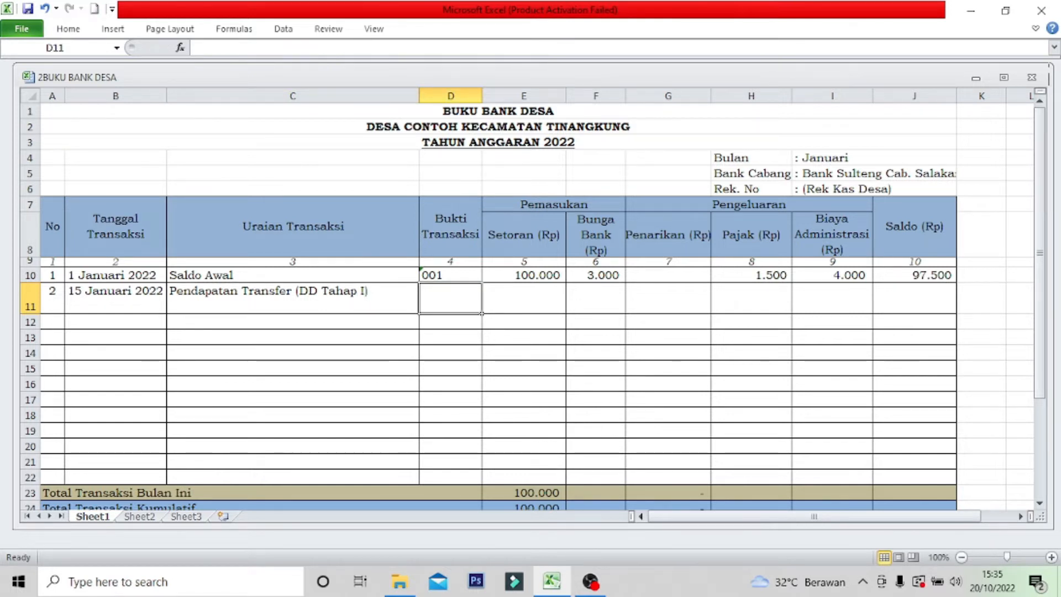
text('002)
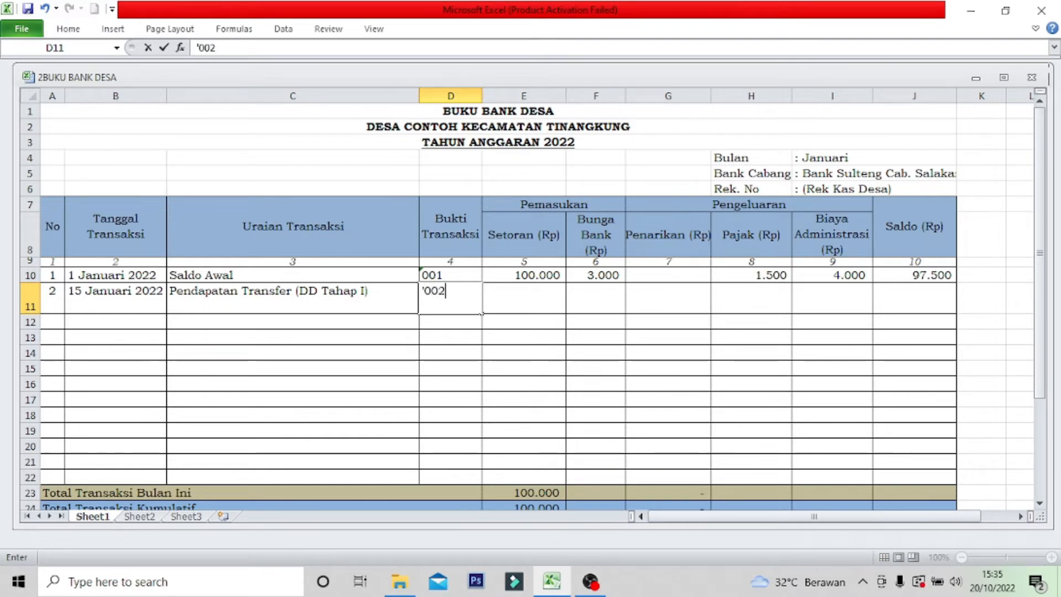
key(Return)
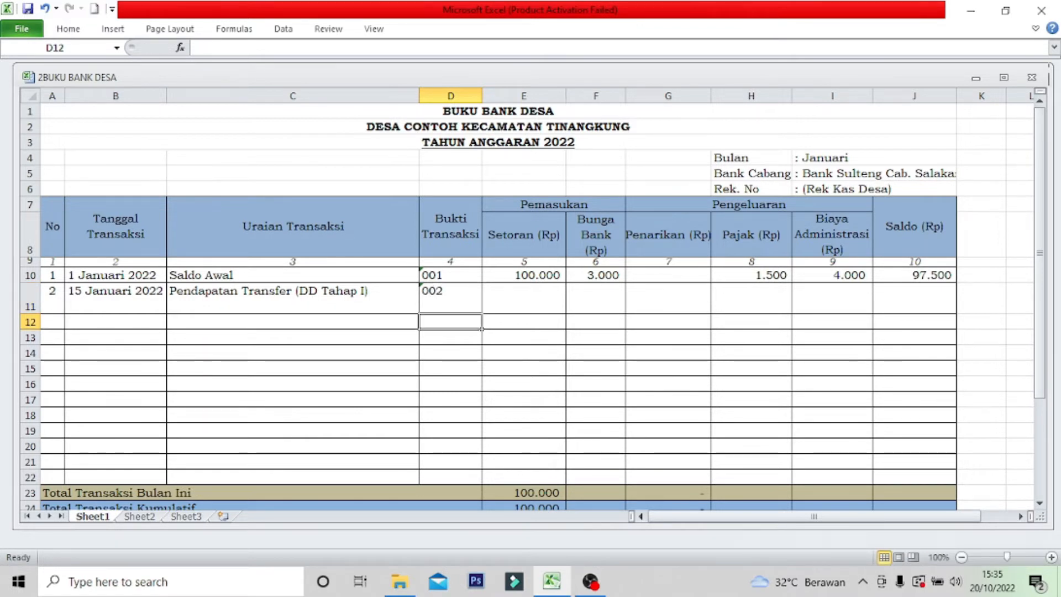
- Enter 200.000.000 as the Setoran of the Pendapatan Transfer row
click(523, 298)
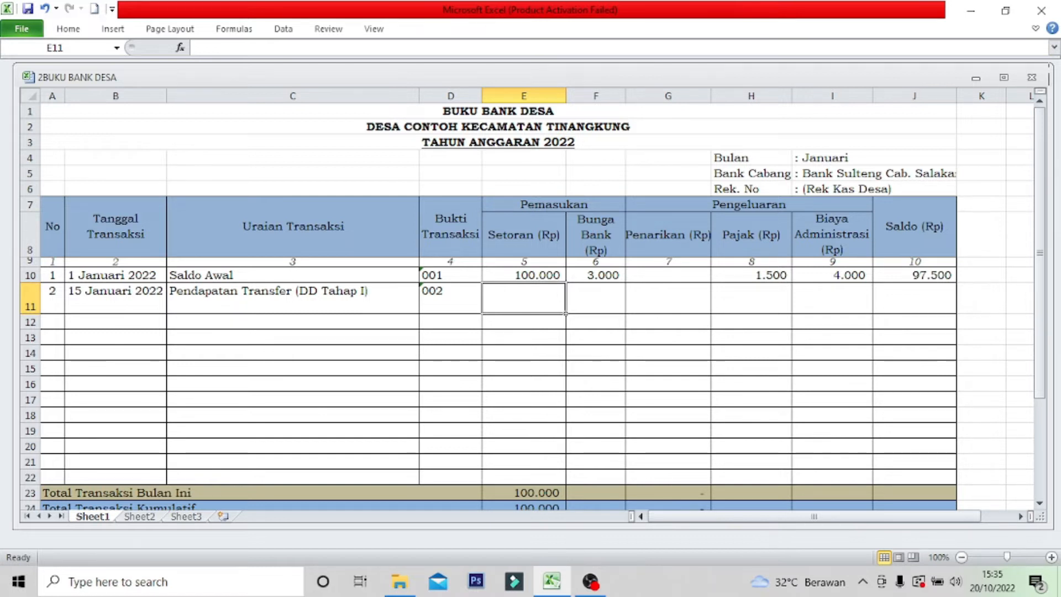
text(200.000.000)
key(Return)
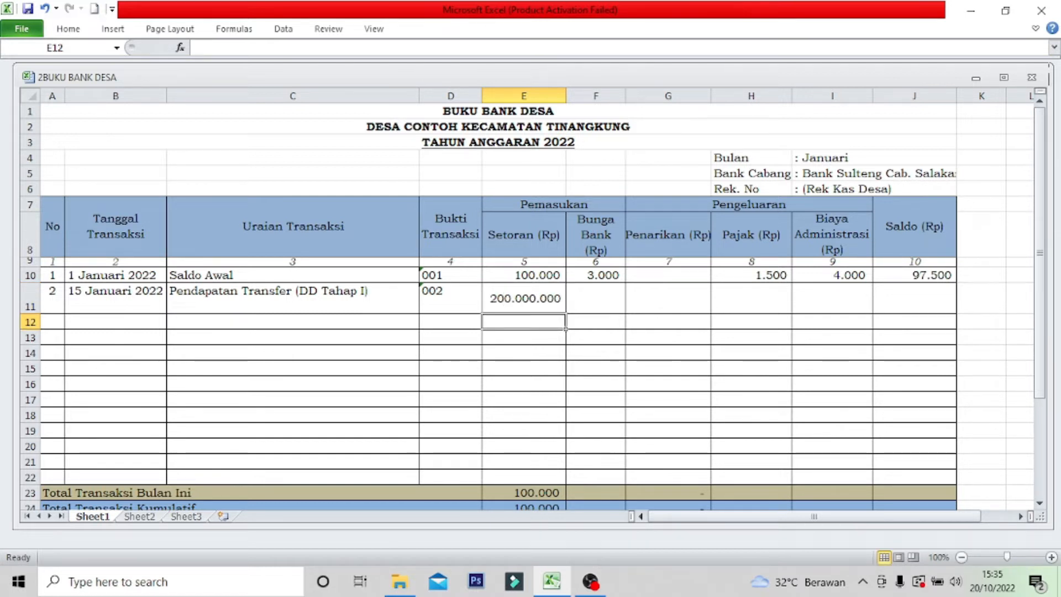
click(52, 322)
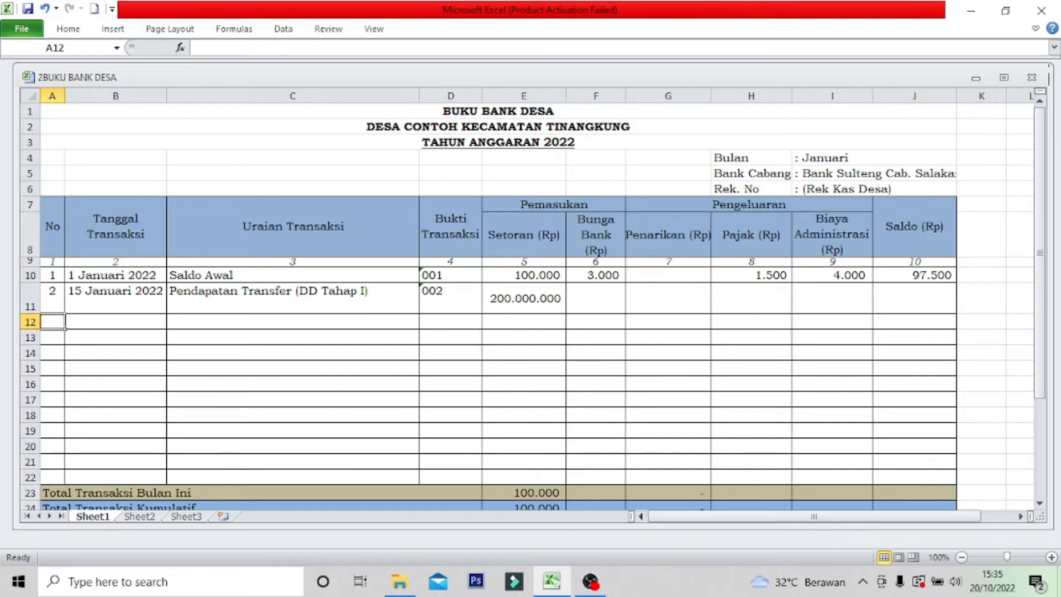
click(915, 299)
text(=)
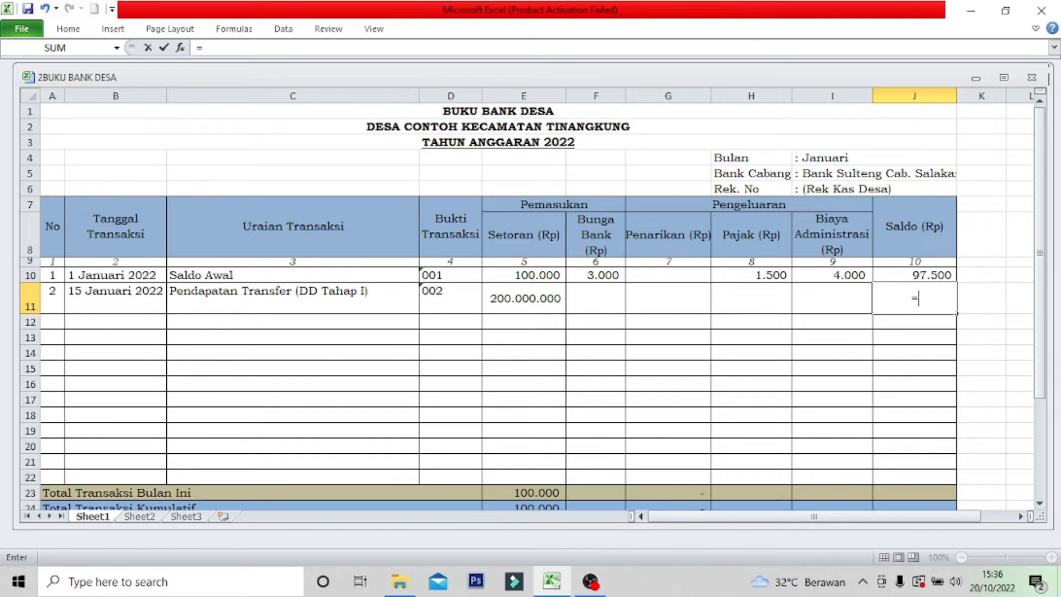
click(914, 275)
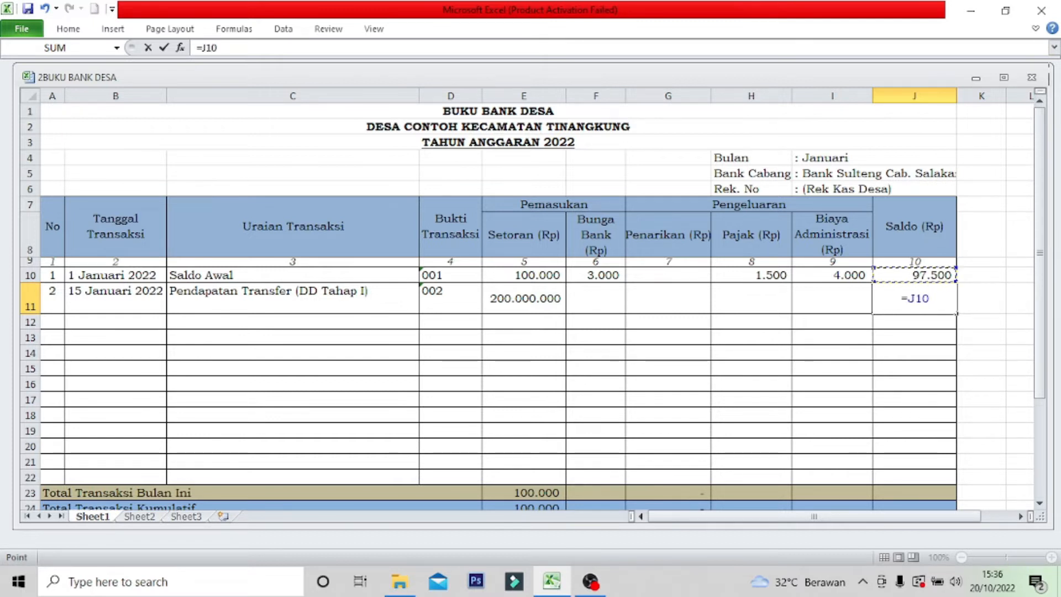
text(+)
click(524, 299)
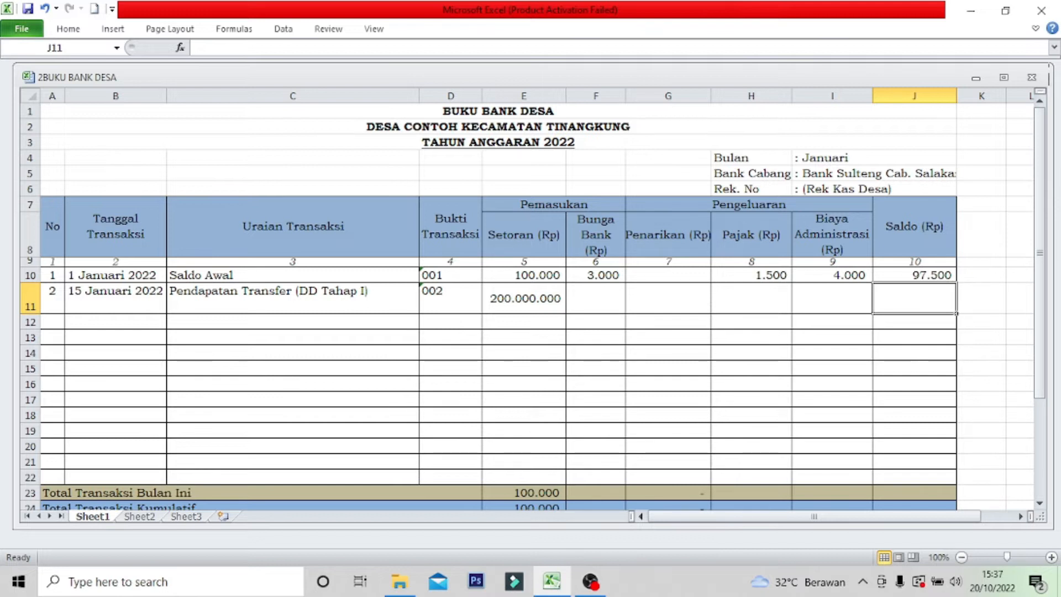
- Calculate the Saldo in J11 from the previous balance with the formula =J10+E11+F11-G11-H11-I11
text(=)
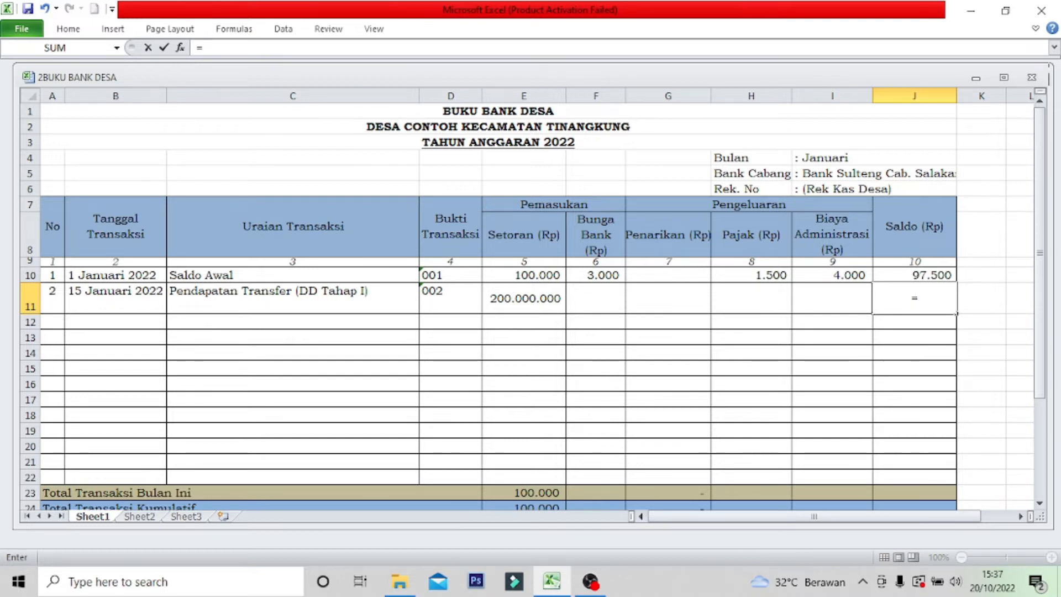
key(Up)
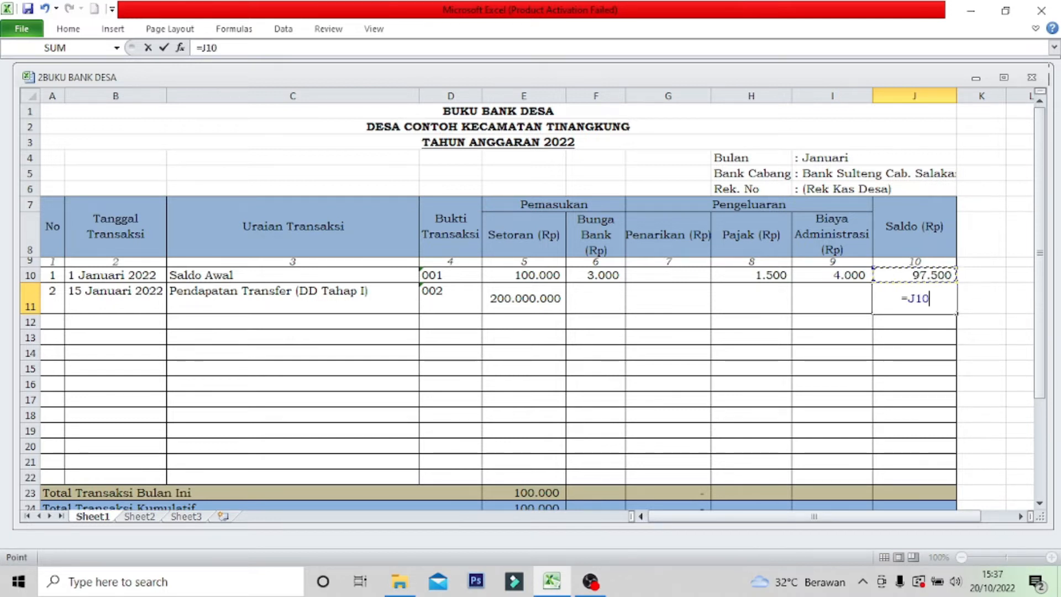
text(+)
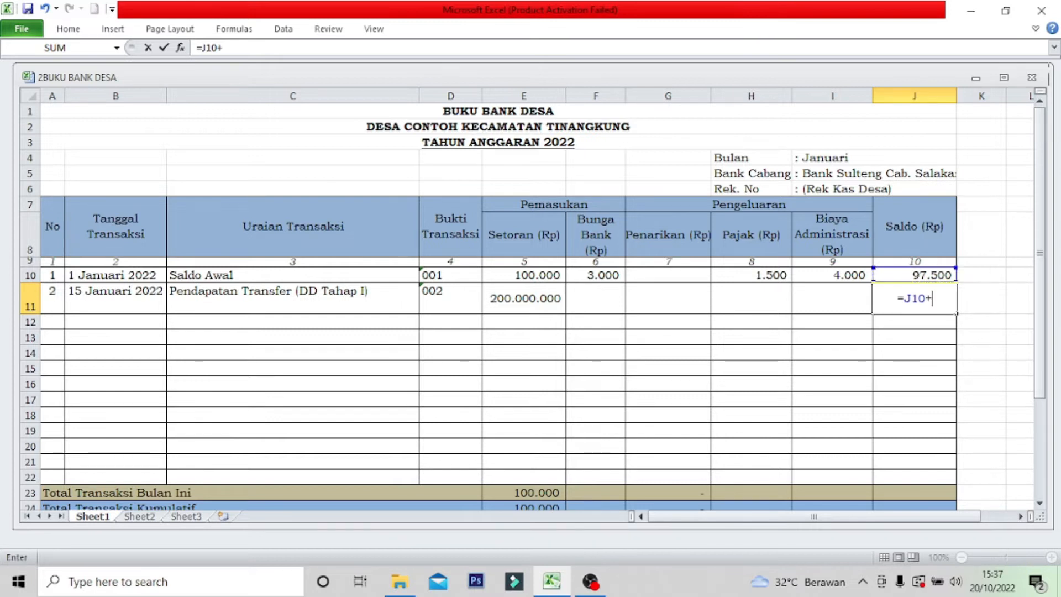
key(Left)
key(Left)
key(Left)
key(Left)
key(Left)
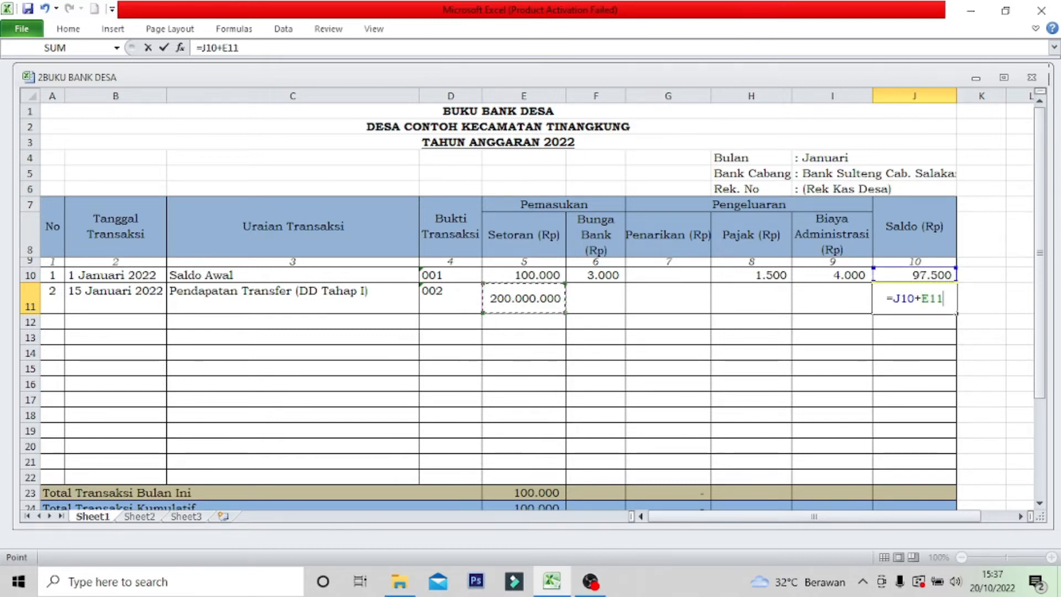
text(+)
key(Left)
key(Left)
key(Left)
key(Left)
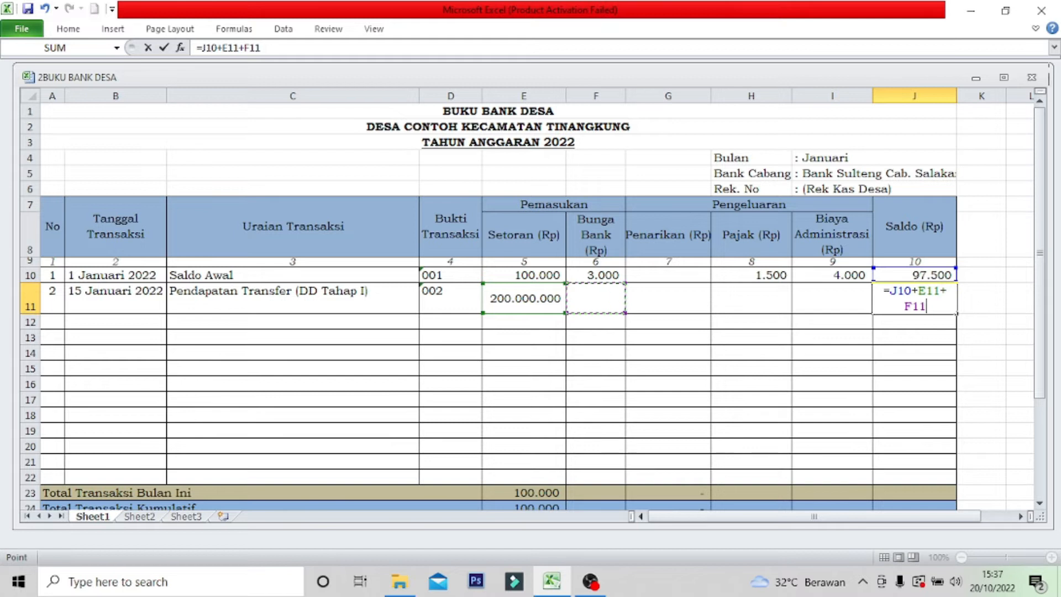
text(-)
key(Left)
key(Left)
key(Left)
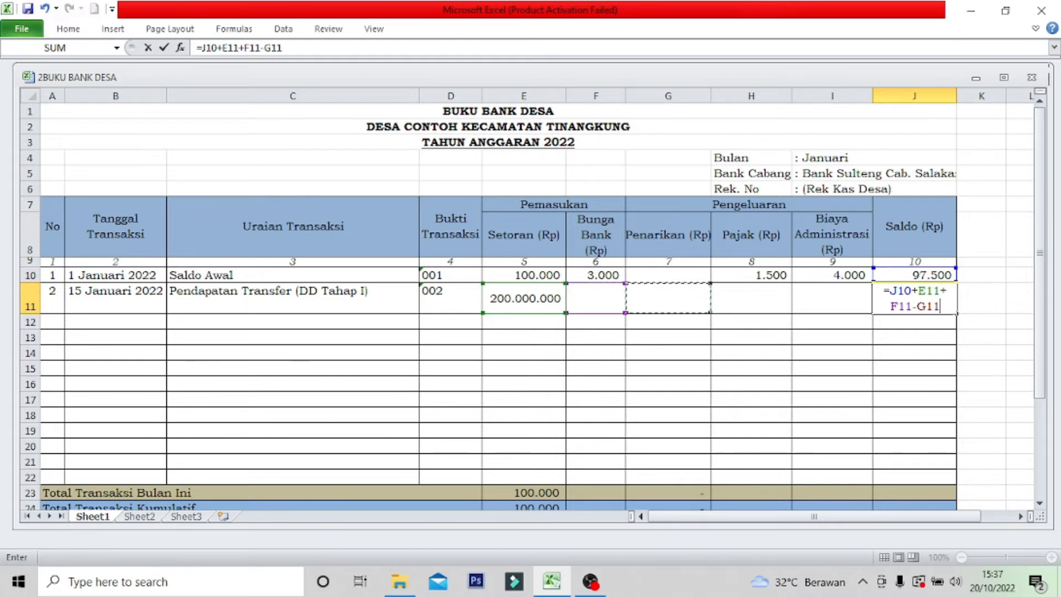
text(-)
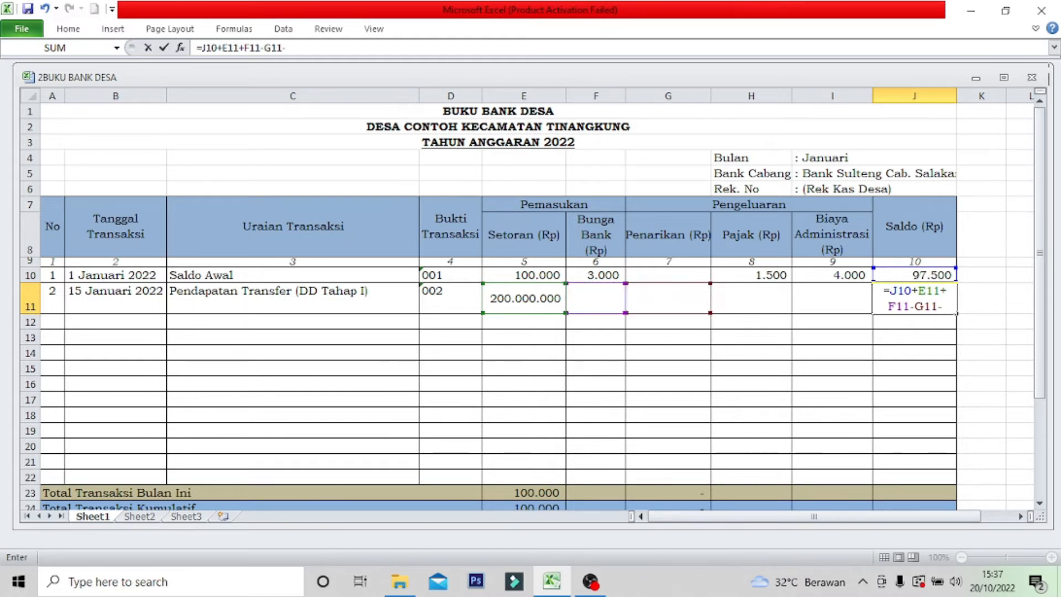
key(Left)
key(Left)
text(-)
key(Left)
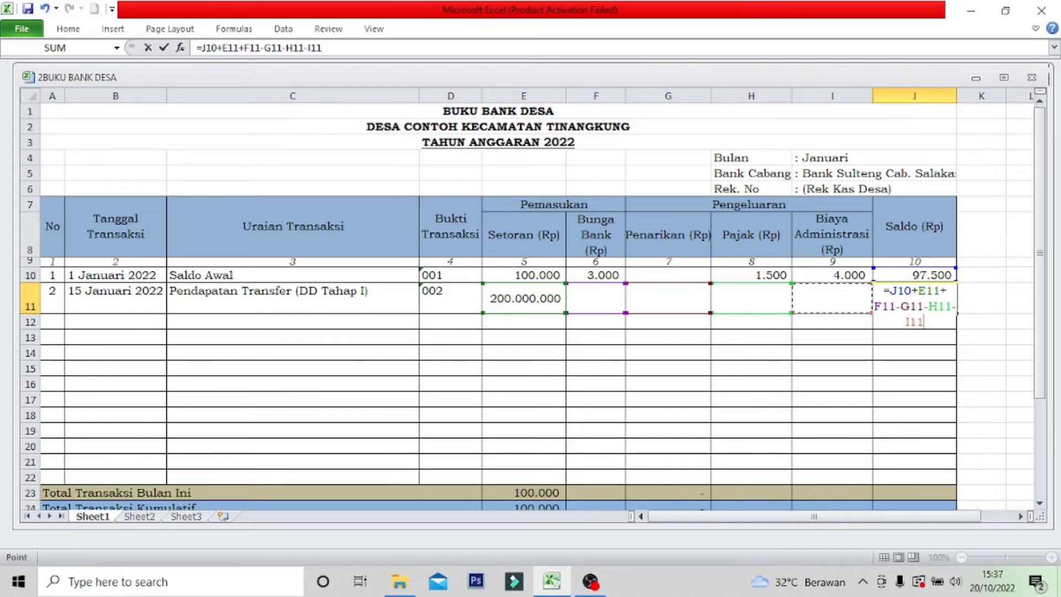
text(-)
key(BackSpace)
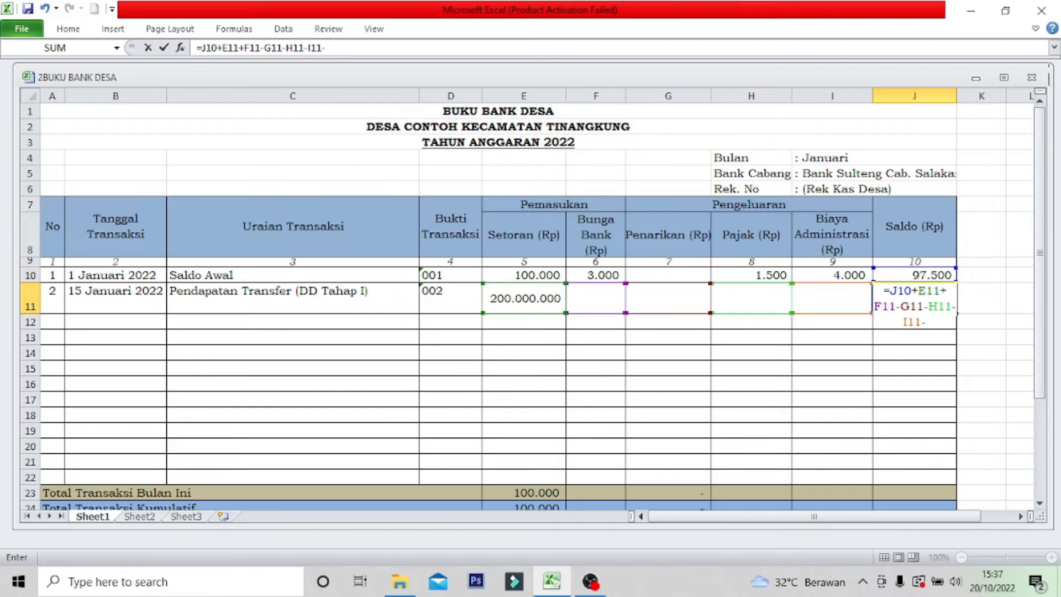
key(Return)
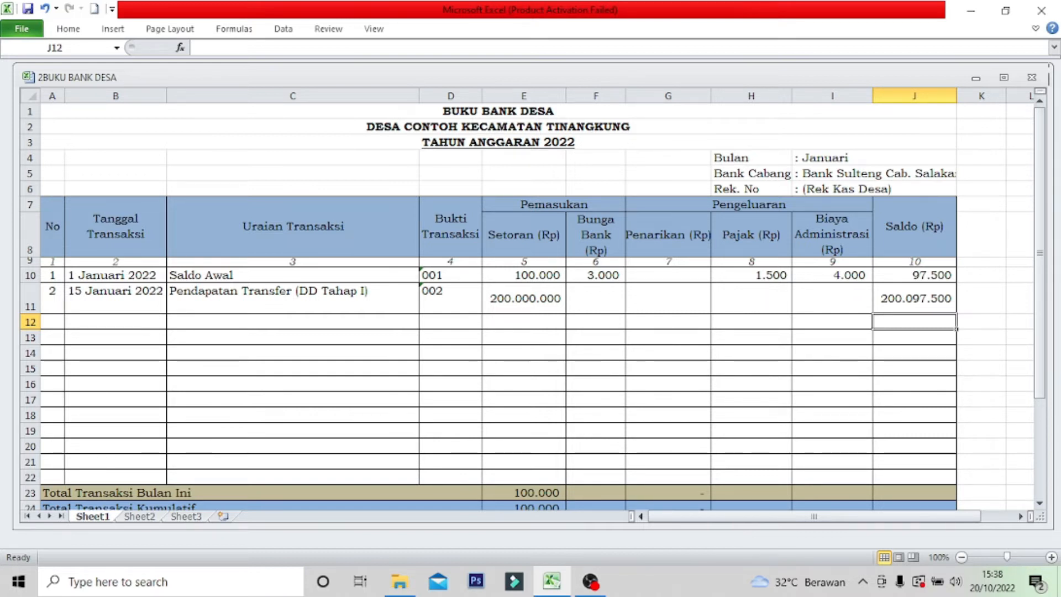
- Start transaction 3 in row 12 with the date 16 Januari 2022
click(52, 322)
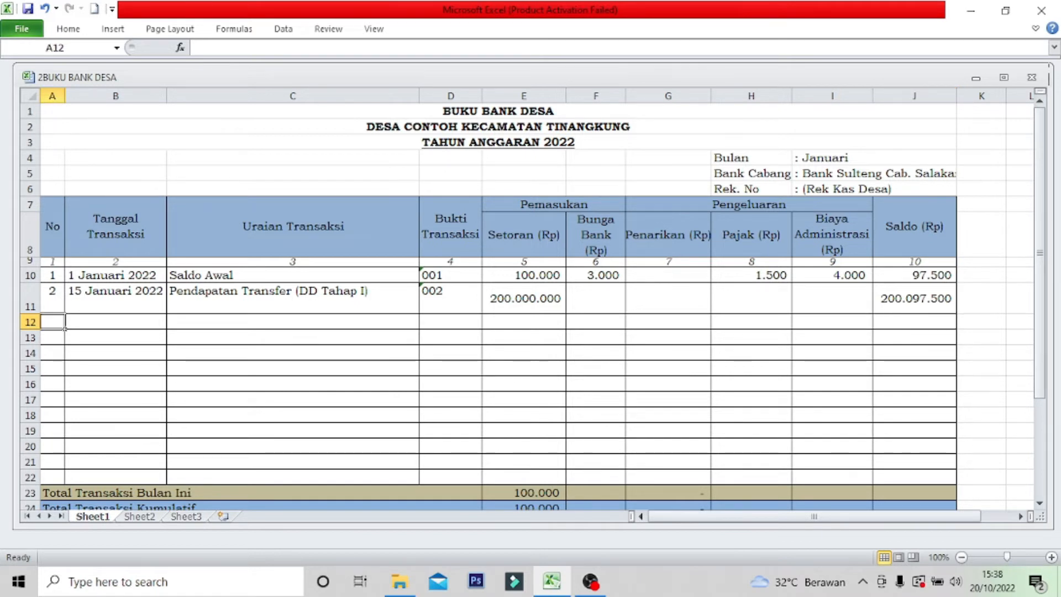
text(3)
key(Tab)
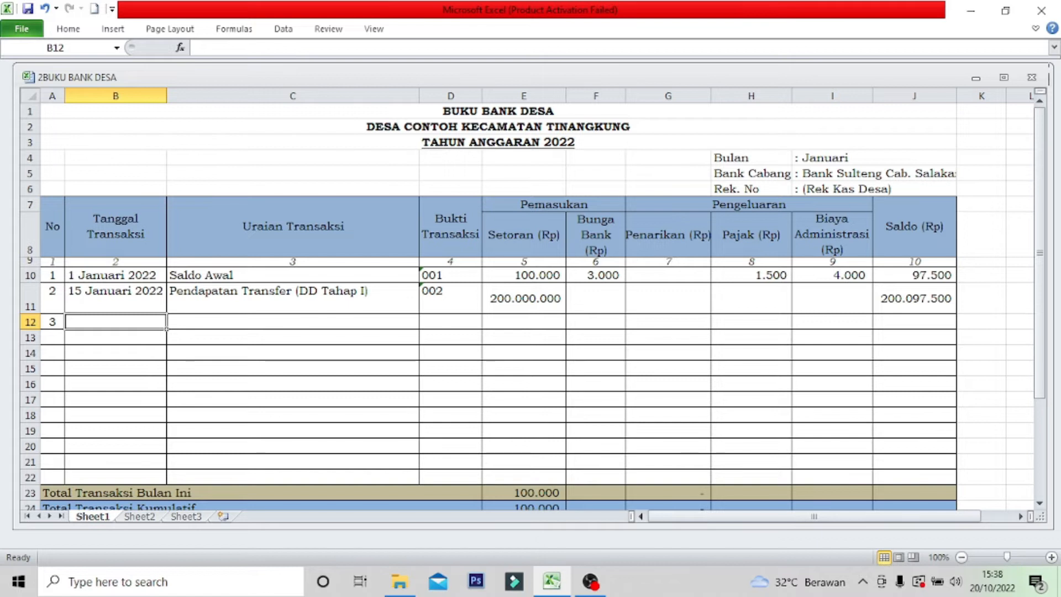
text(16)
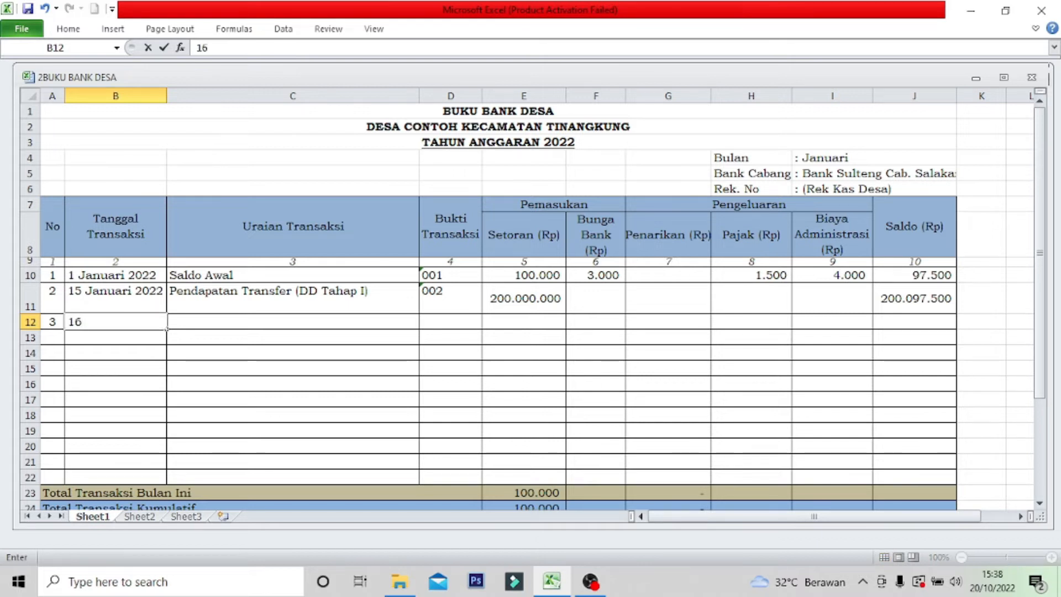
text( Januari 2022)
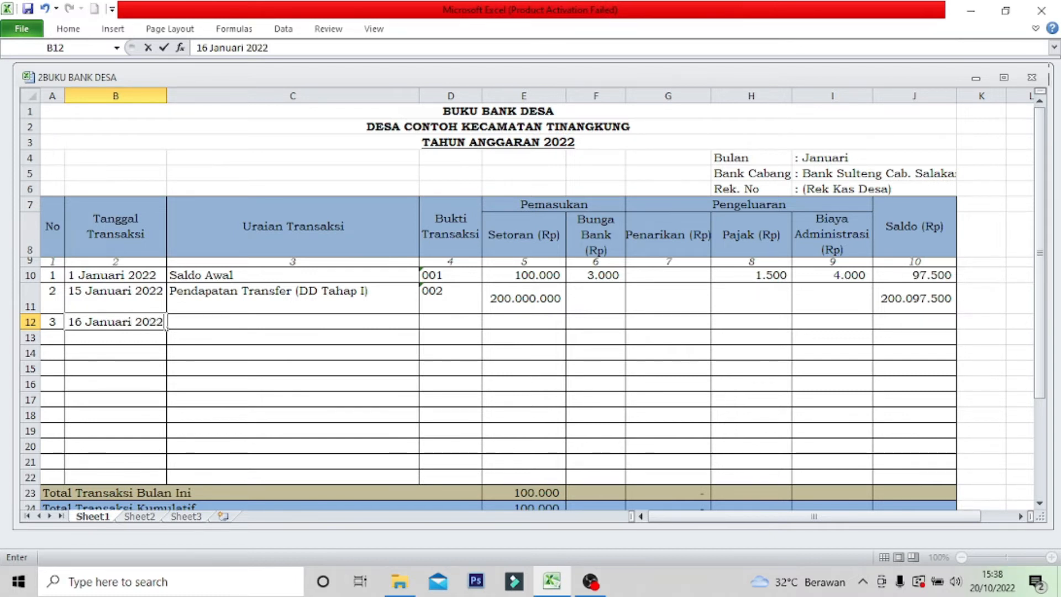
key(Tab)
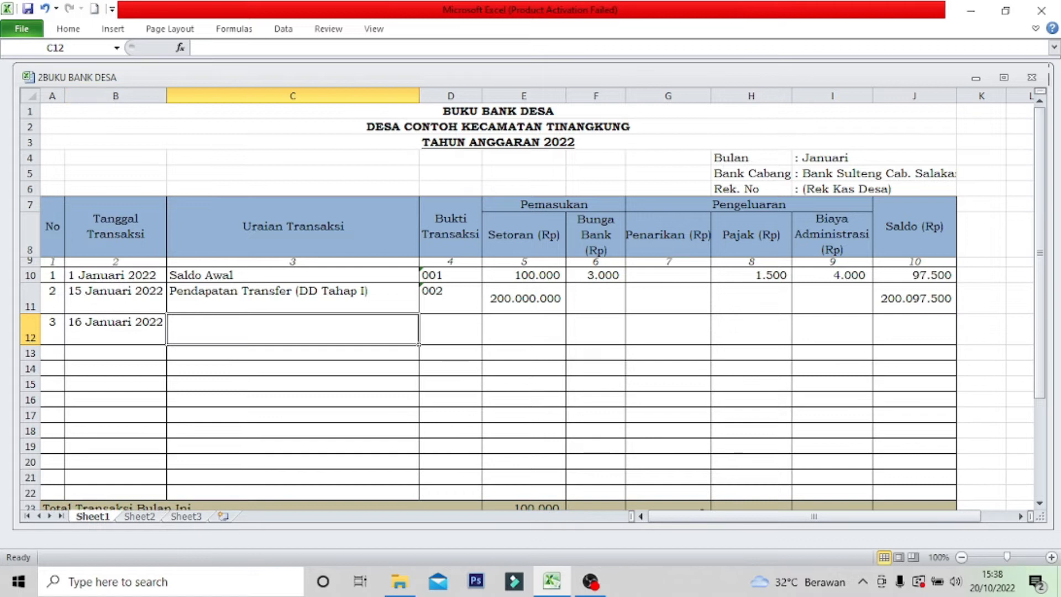
- Describe transaction 3 as "Penarikan Dana" and give it transaction proof 003 as text
text(Pe)
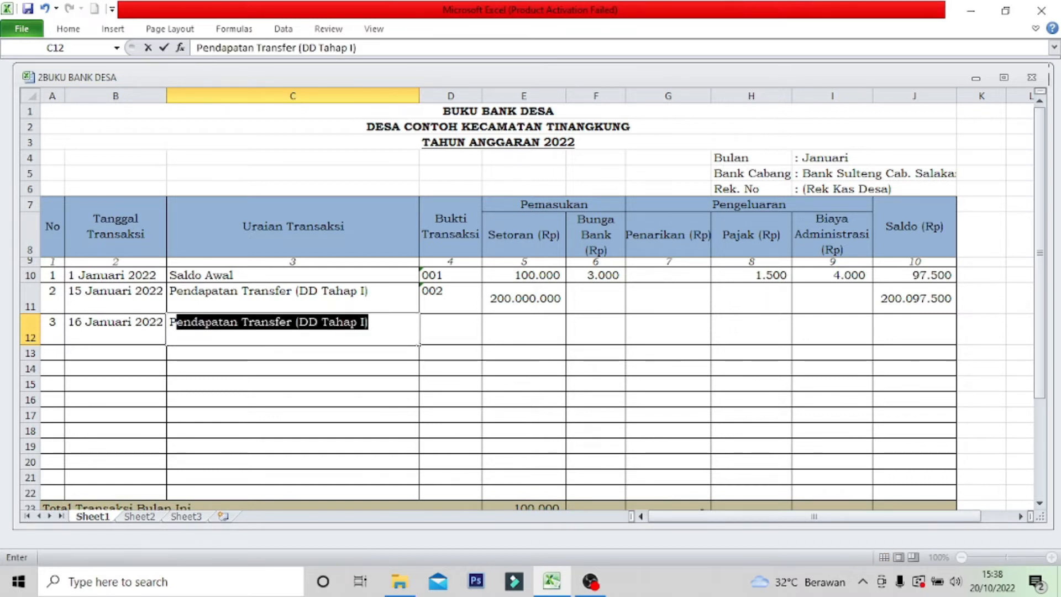
text(nariksan)
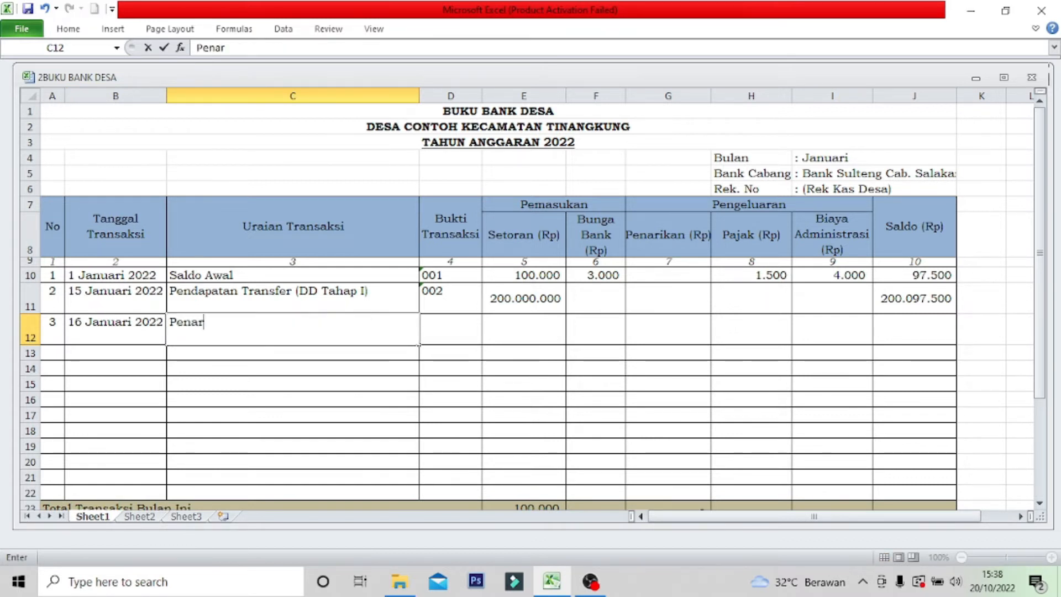
key(BackSpace)
key(BackSpace)
key(BackSpace)
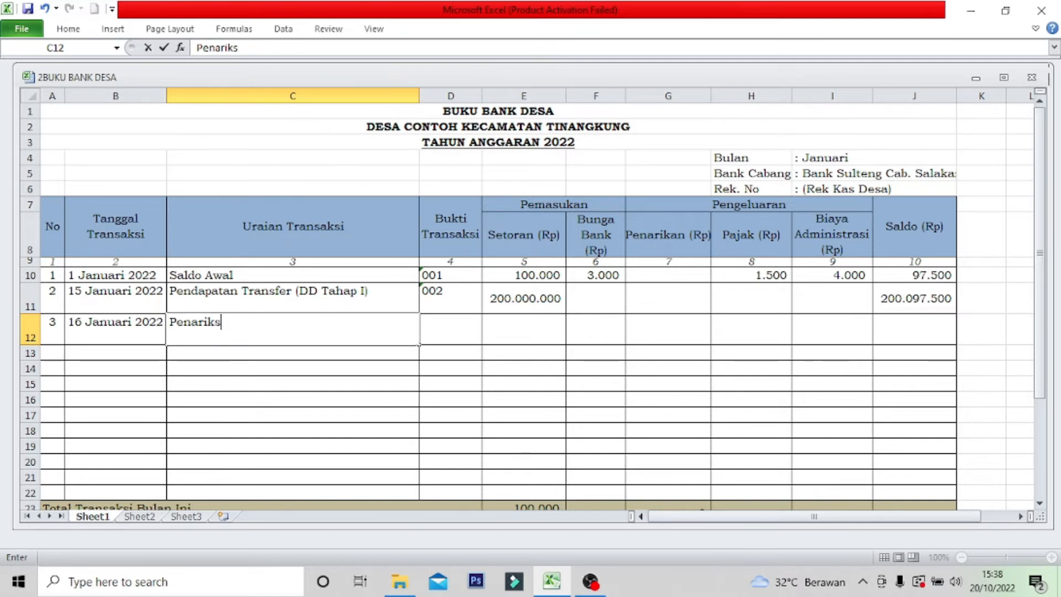
text(an Dana)
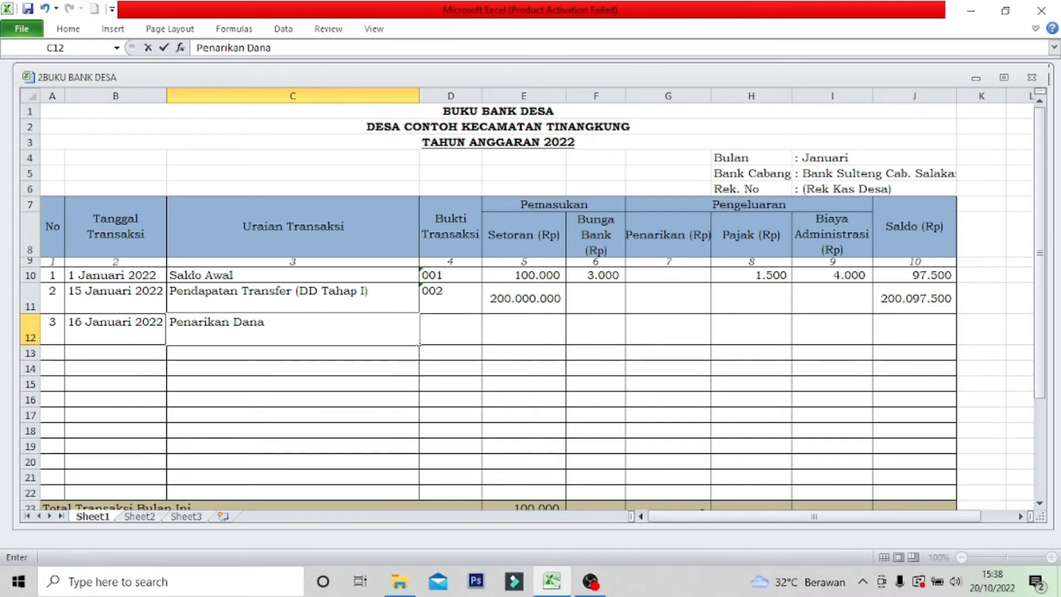
key(Tab)
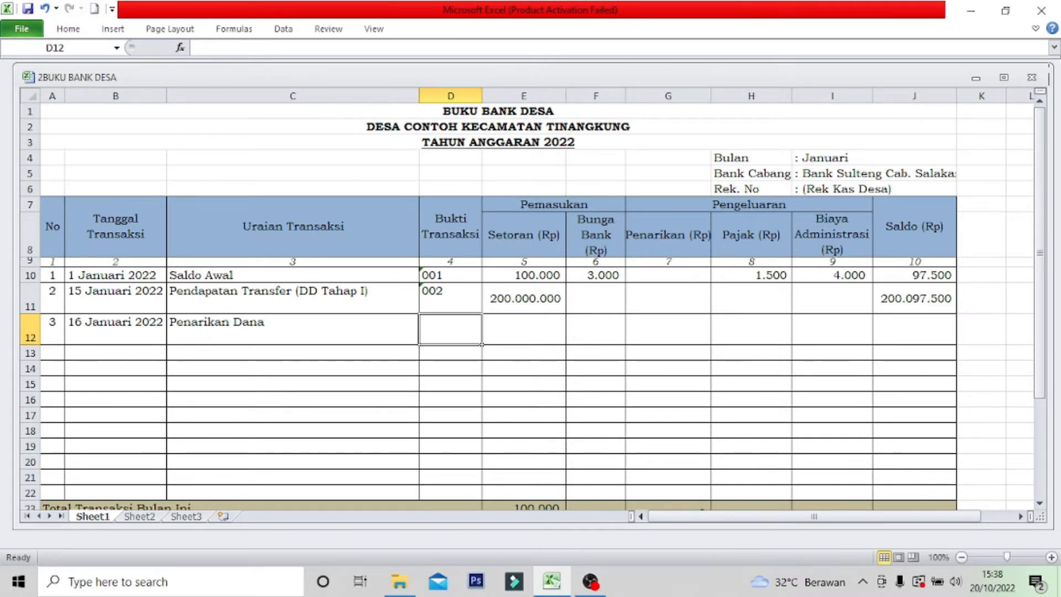
text('00)
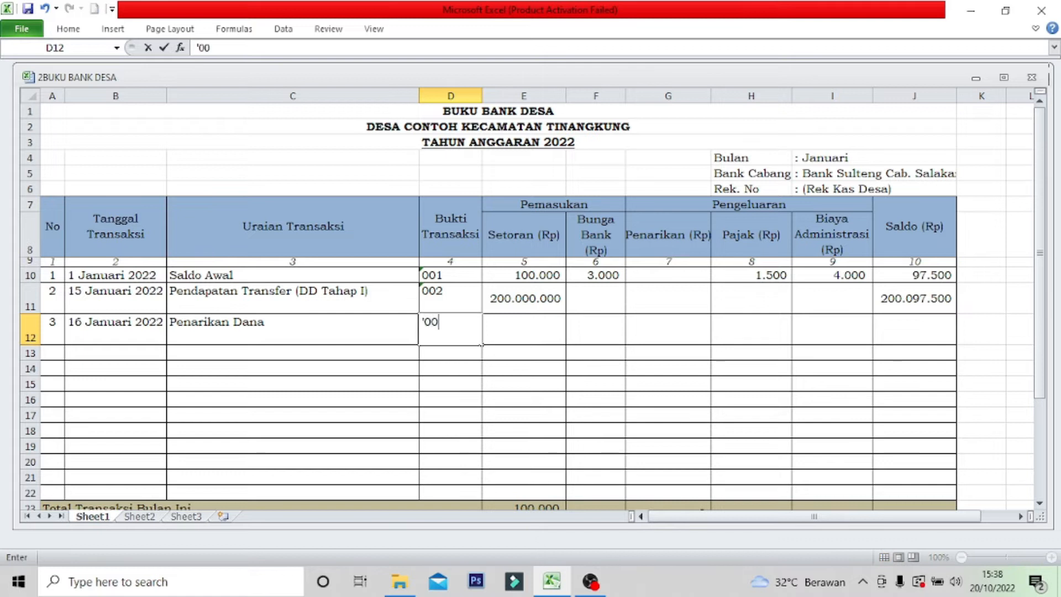
text(3)
key(Return)
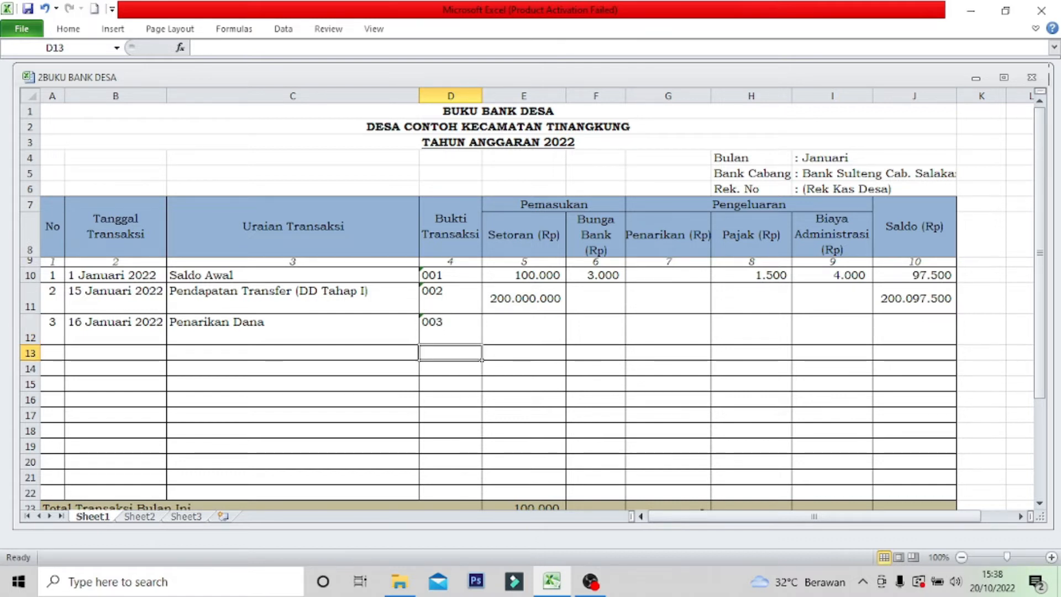
- Enter 150.000.000 as the Penarikan of transaction 3 in G12
click(668, 329)
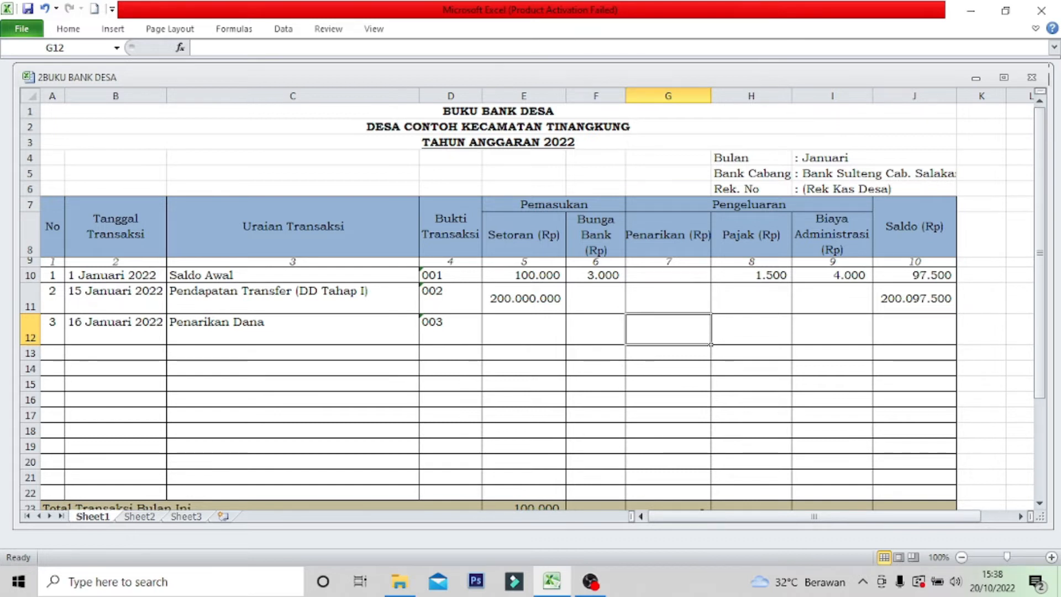
text(1)
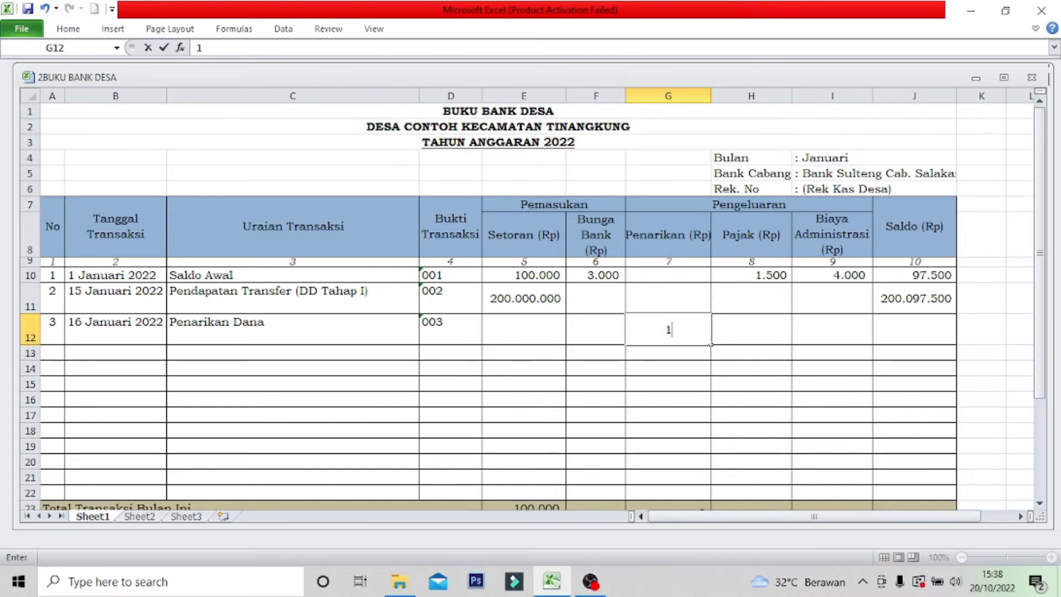
text(50.000)
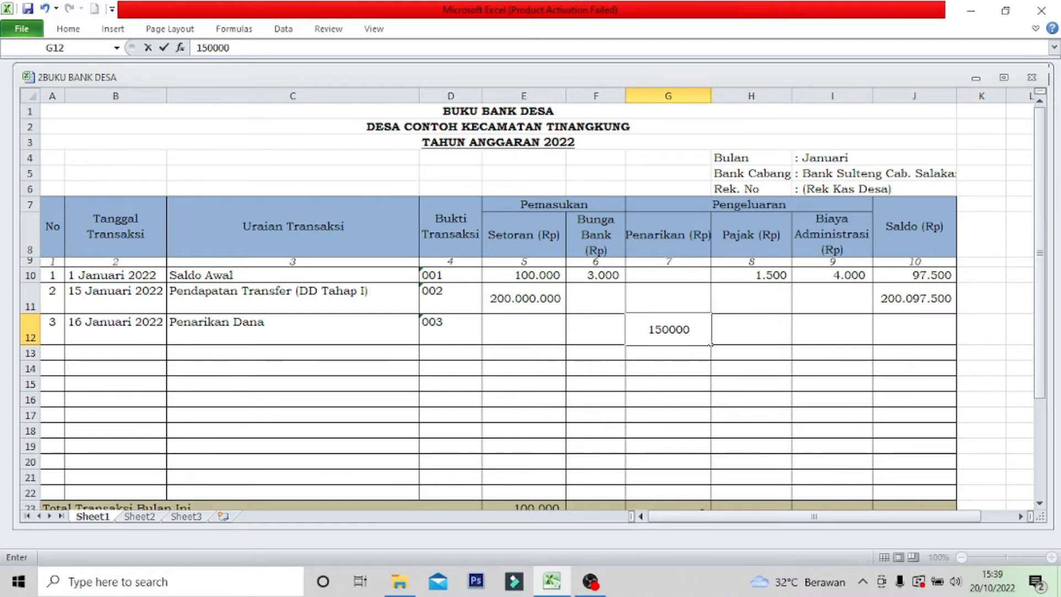
text(.000)
key(Return)
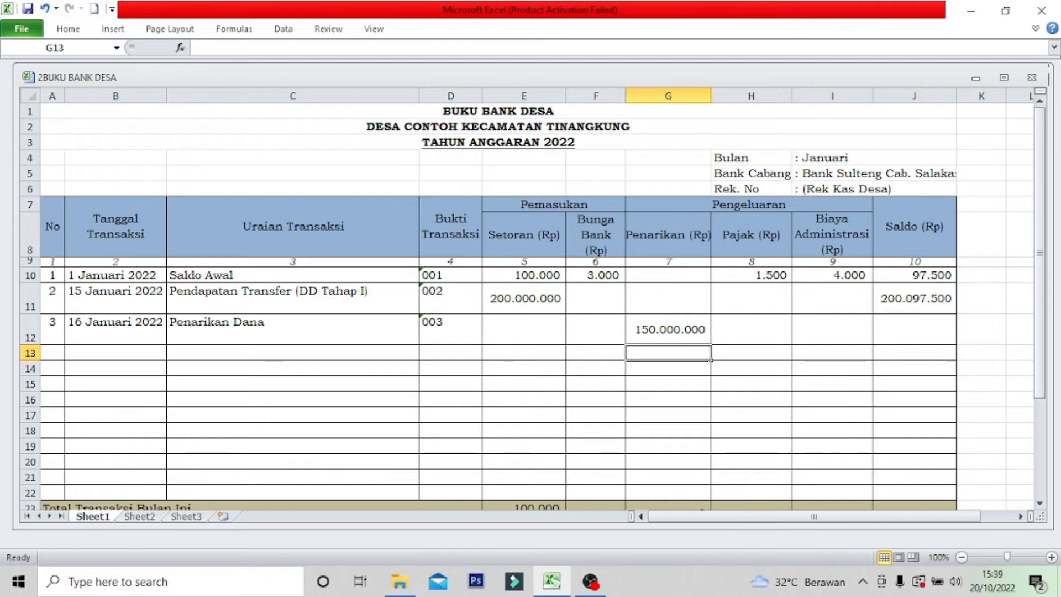
- Copy the Saldo formula from J11 down the Saldo column through J22
click(915, 329)
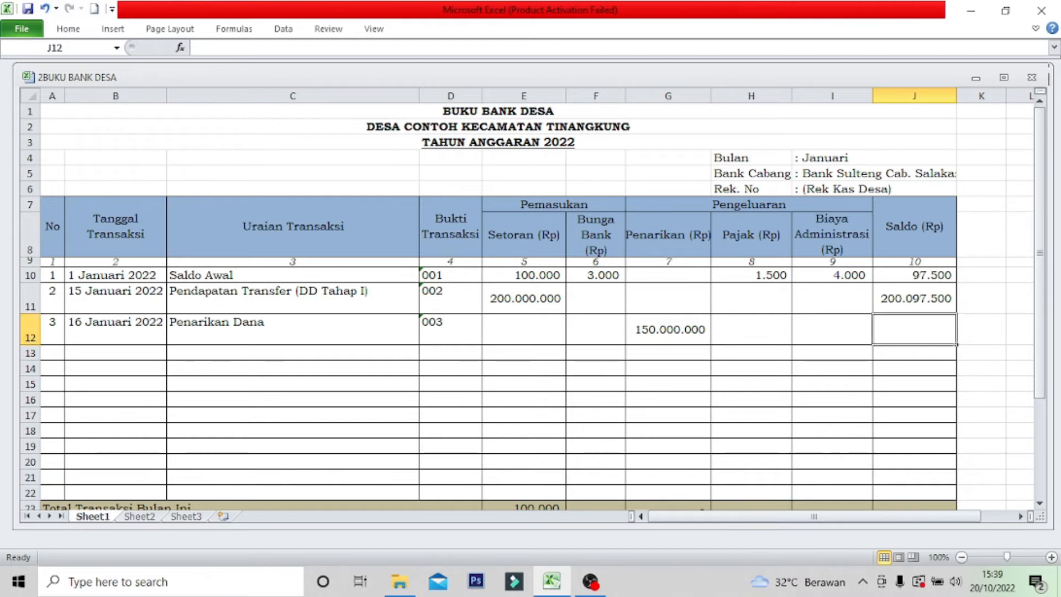
click(914, 298)
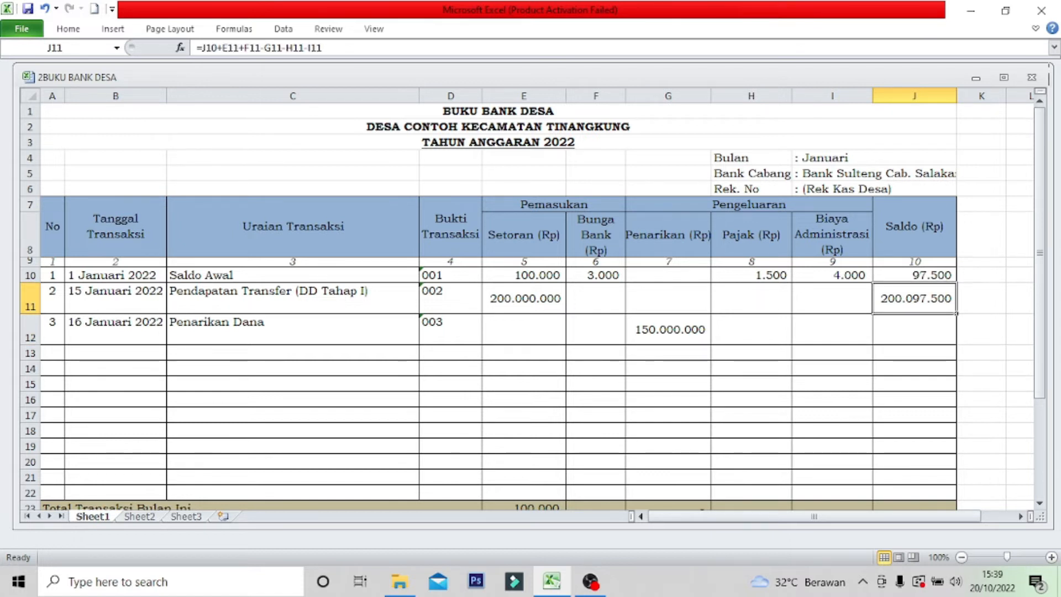
drag(956, 314, 956, 337)
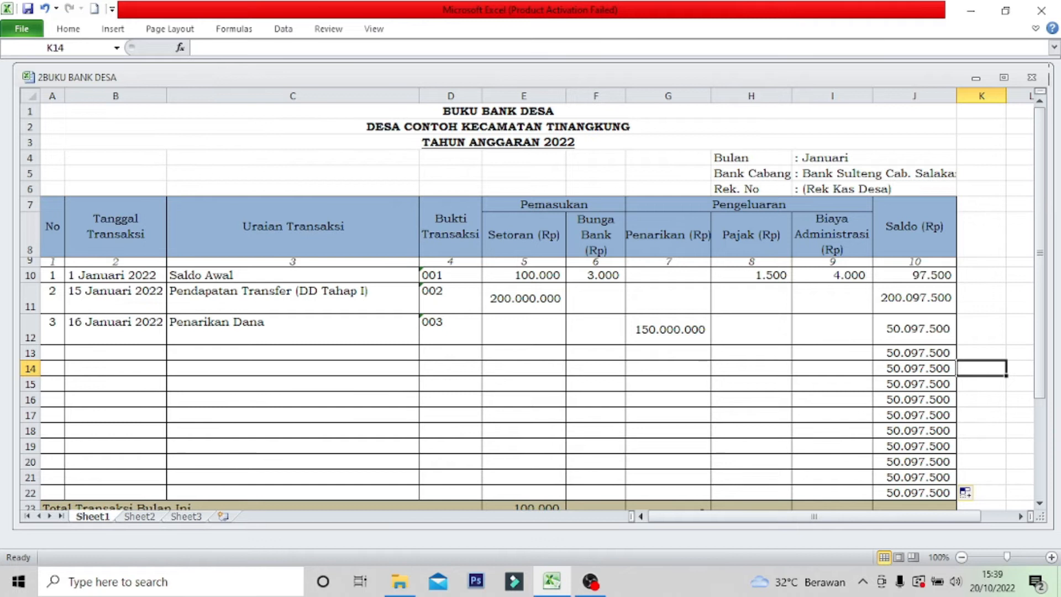
- Set J13 to =IF(AND(E13="";F13="";G13="";H13="";I13="");"";J12+E13+F13-G13-H13-I13) and fill the formula down to J22
click(914, 352)
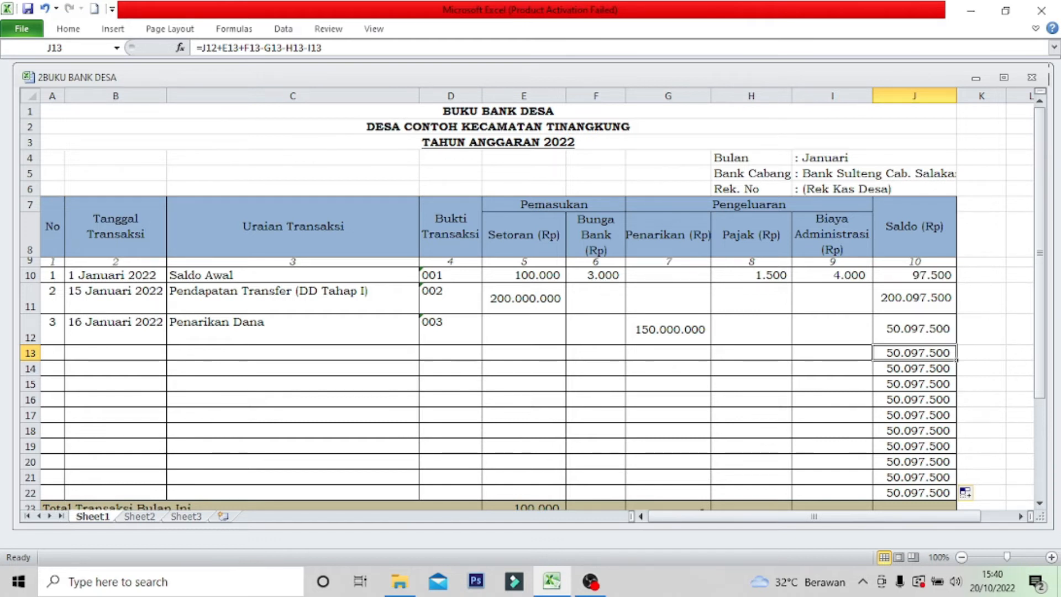
text(=)
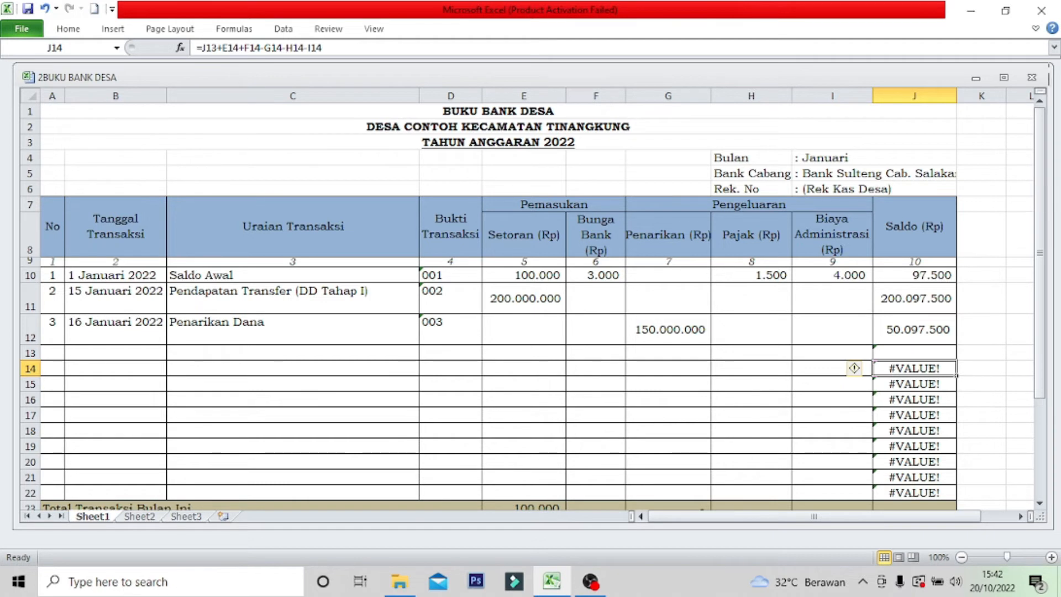
click(915, 352)
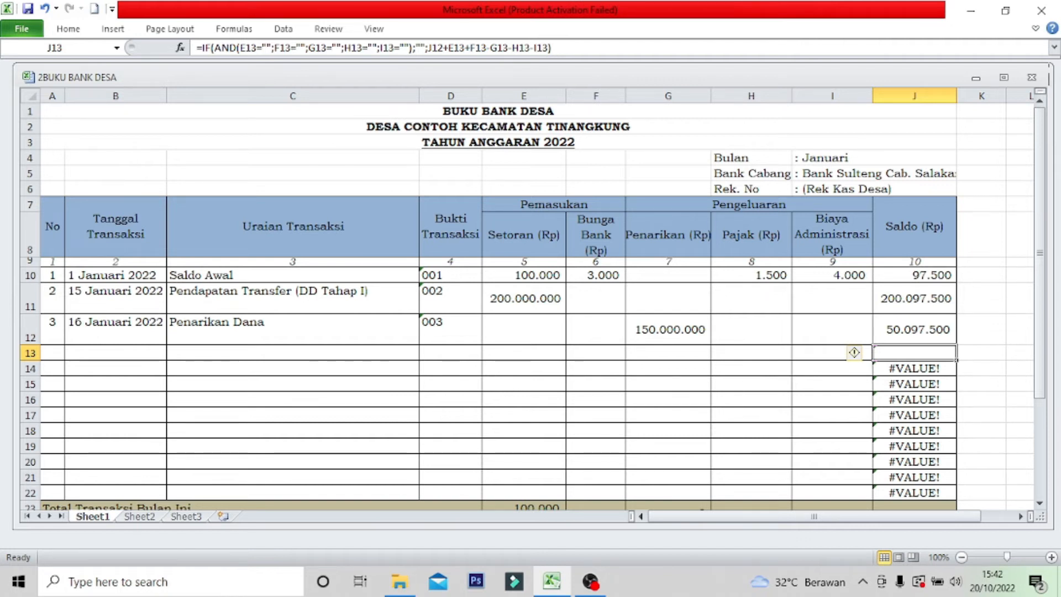
drag(957, 360, 953, 497)
click(981, 431)
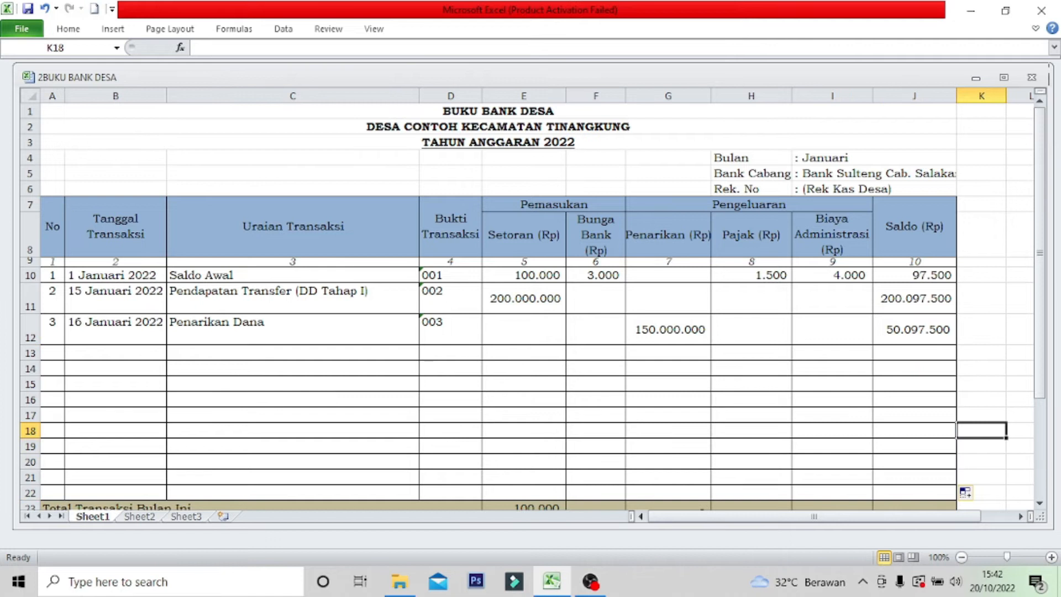
- Start transaction 4 in row 13 with the number 4 and the date 20 Januari 2022
scroll(527, 298, down, 2)
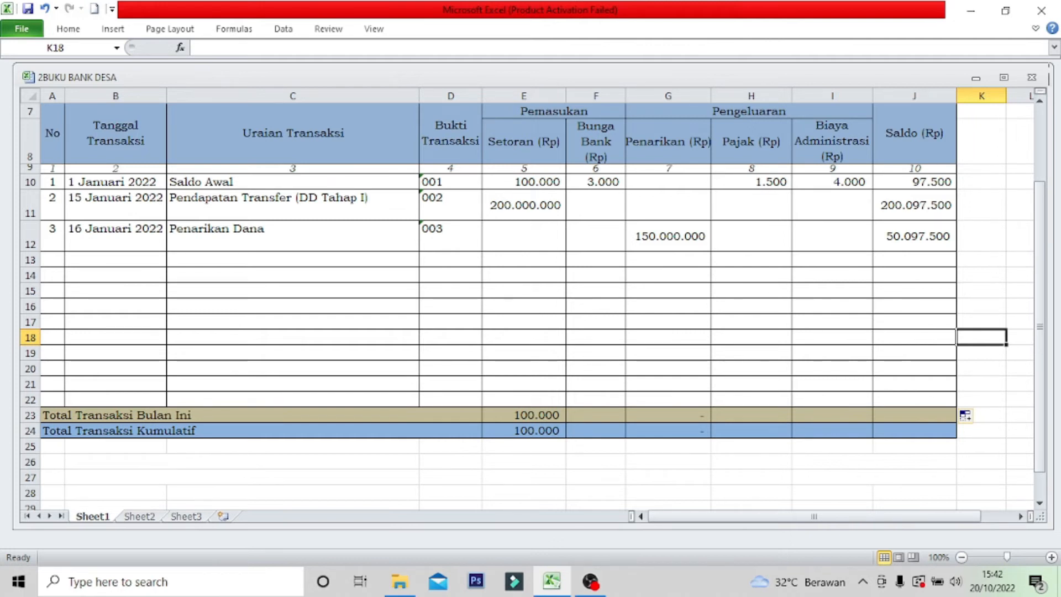
click(53, 260)
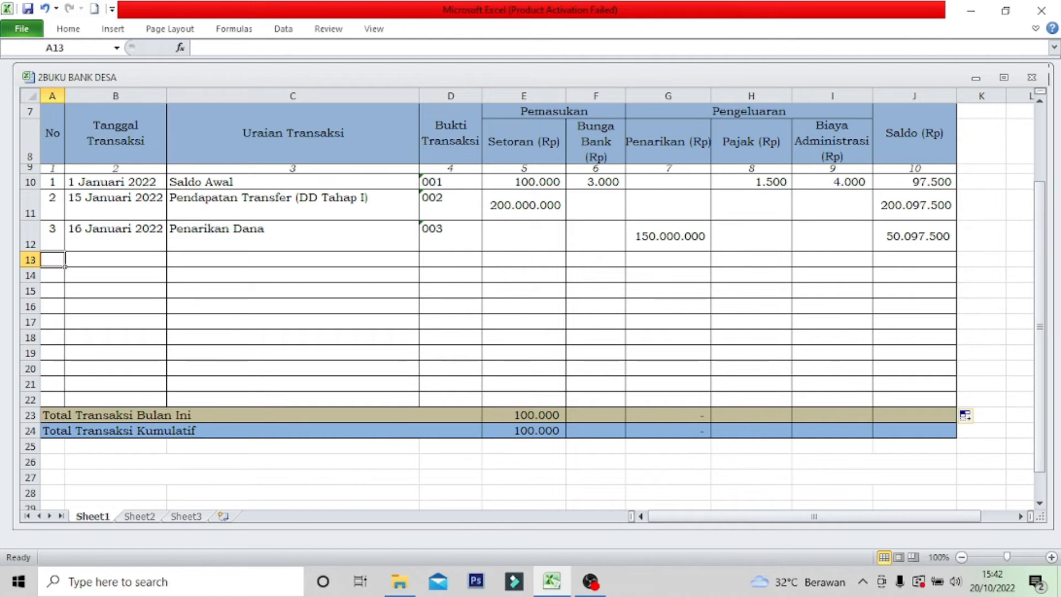
click(115, 259)
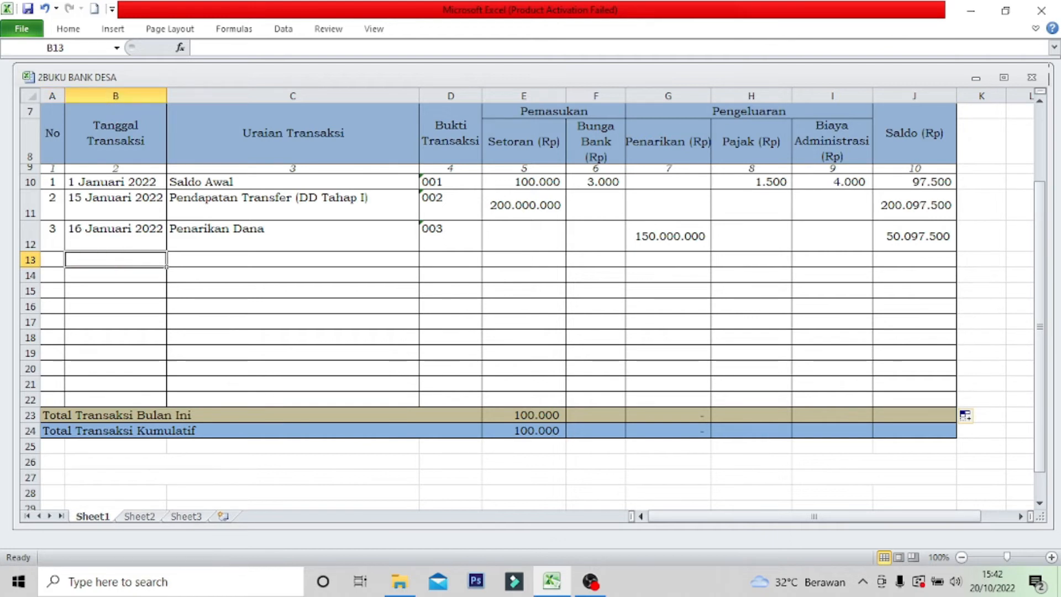
click(53, 260)
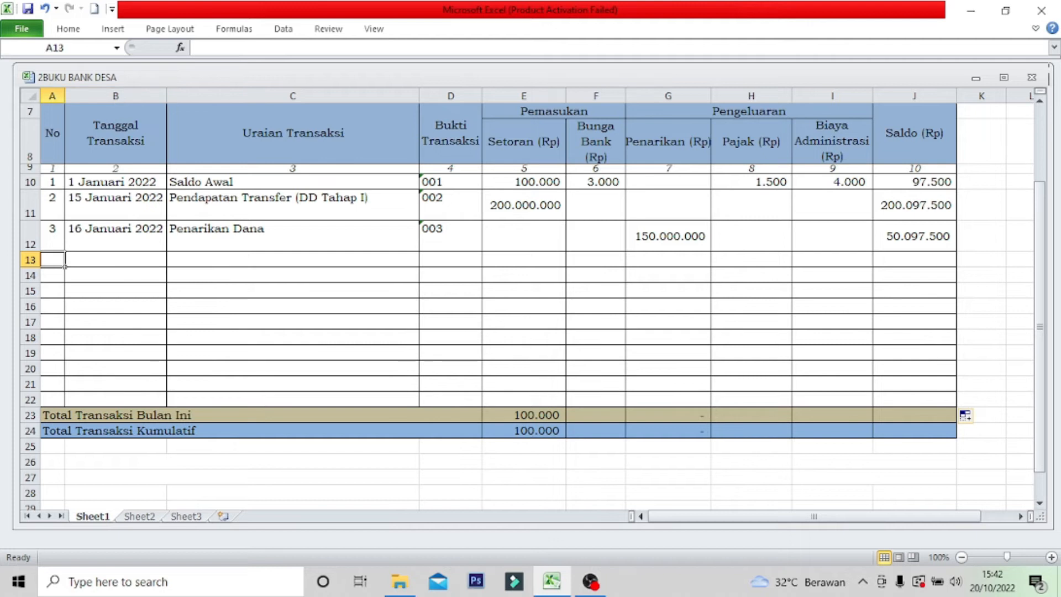
text(4)
key(Tab)
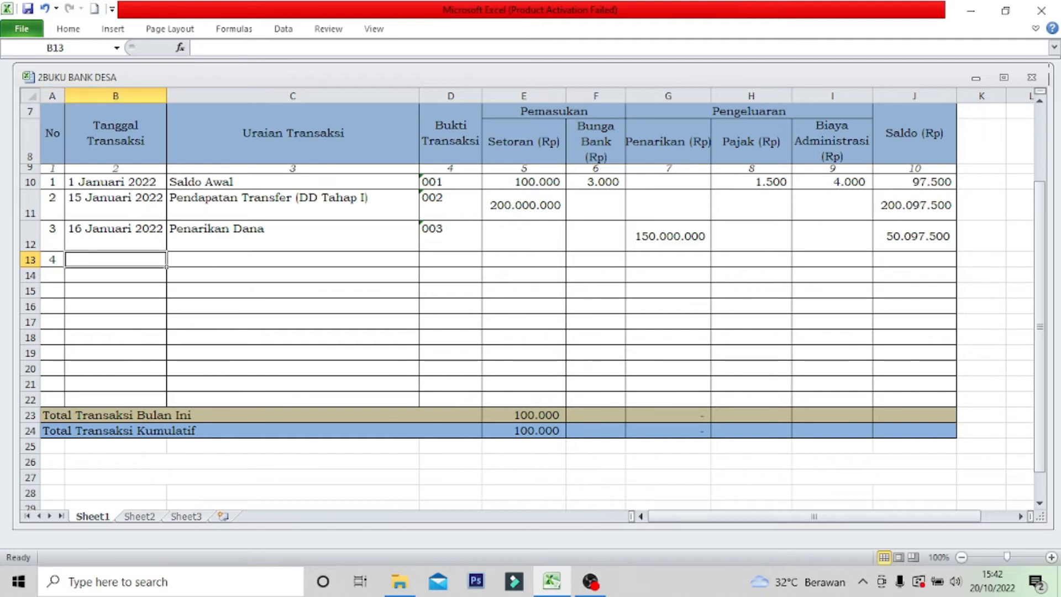
text(20 Januari 2022)
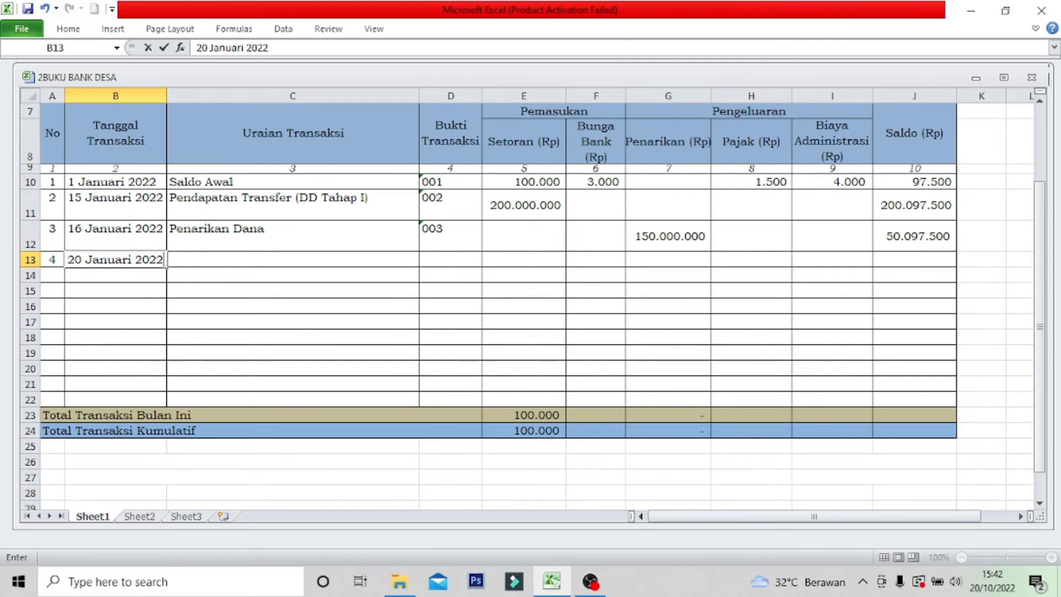
key(Tab)
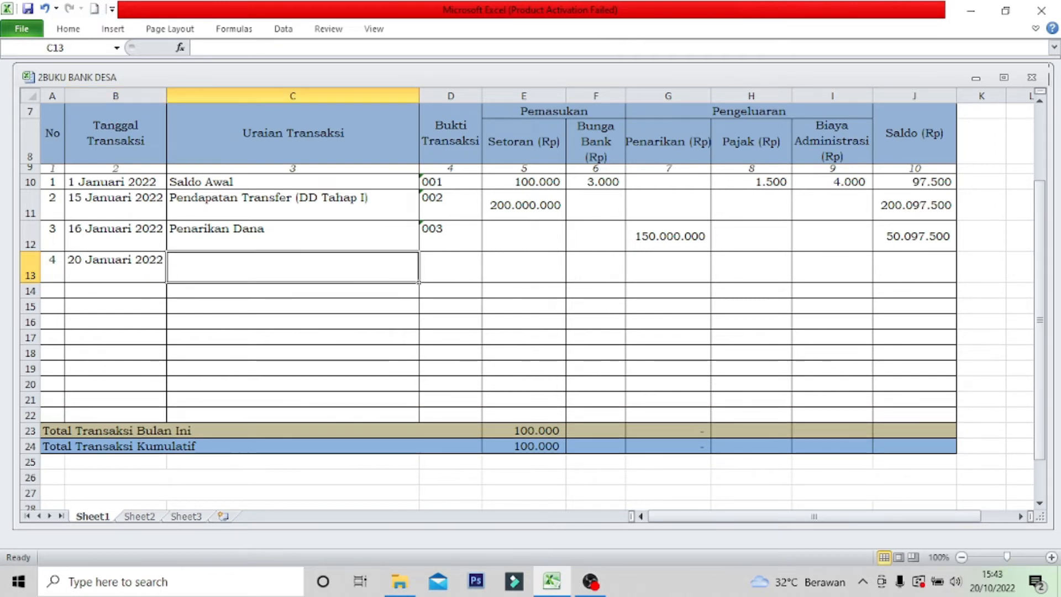
- Describe transaction 4 as "Penarikan Dana" in the Uraian Transaksi column
text(P)
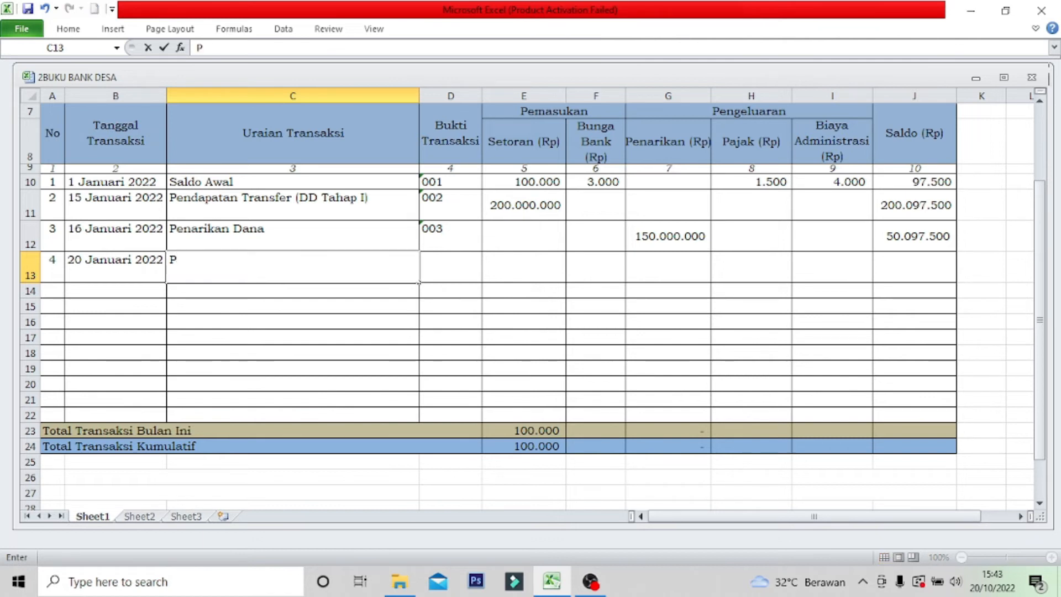
text(enarikan )
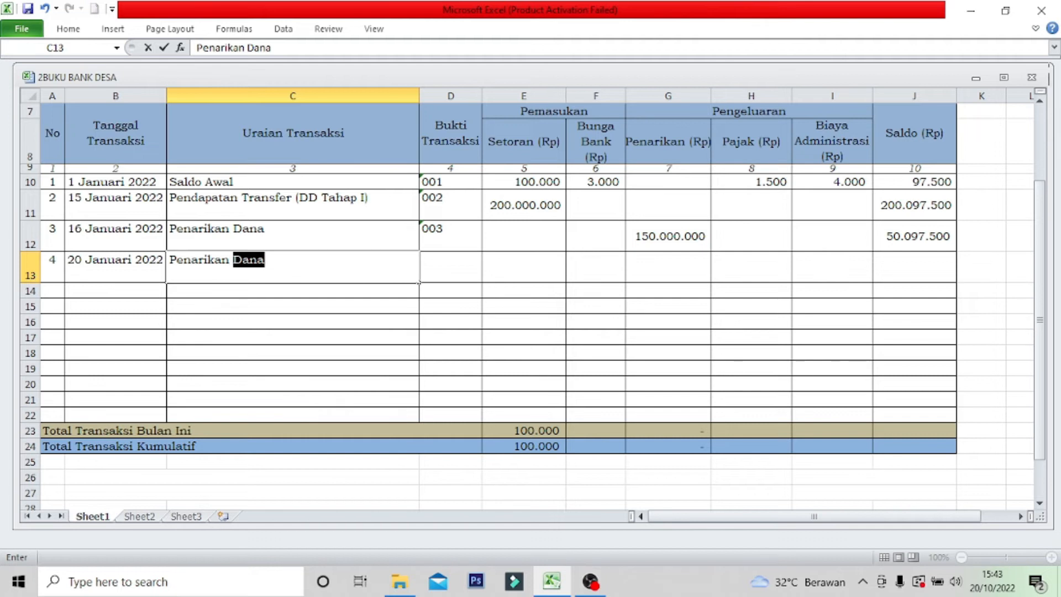
text(Dana)
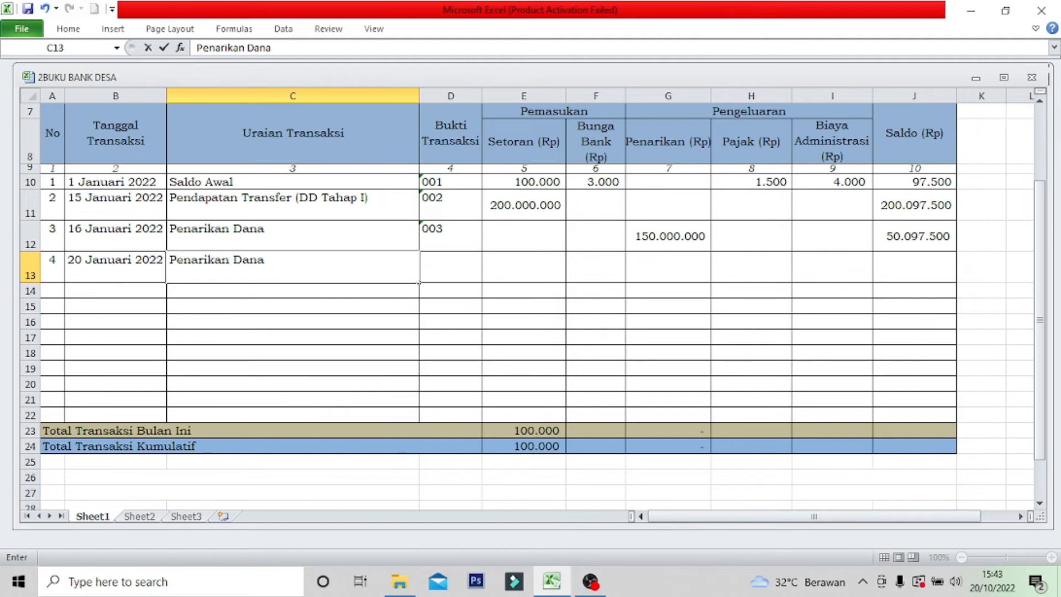
key(Tab)
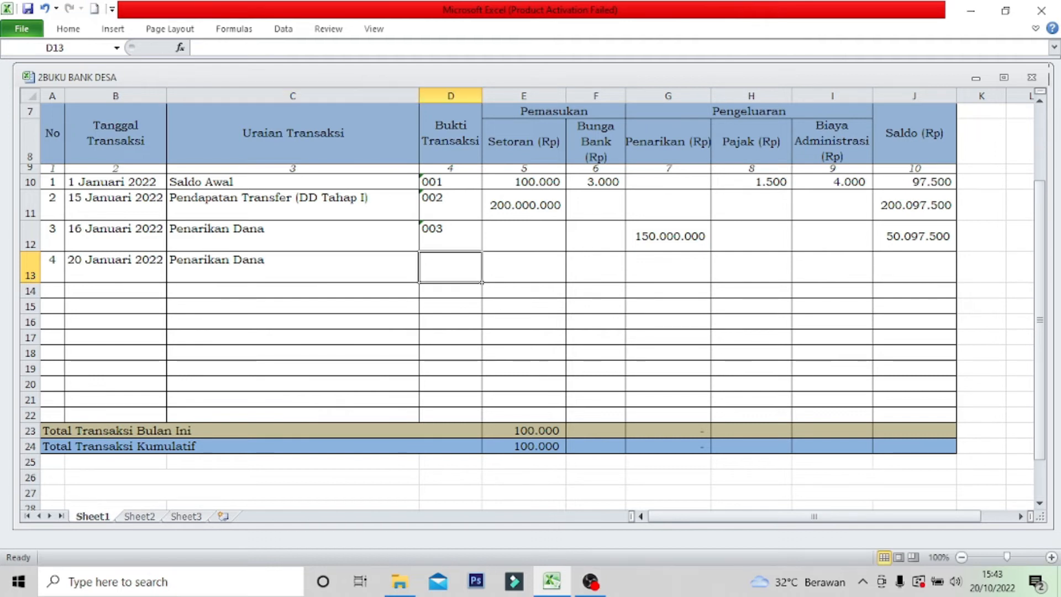
- Give transaction 4 the transaction proof 004, stored as text to keep its leading zeros
text(004)
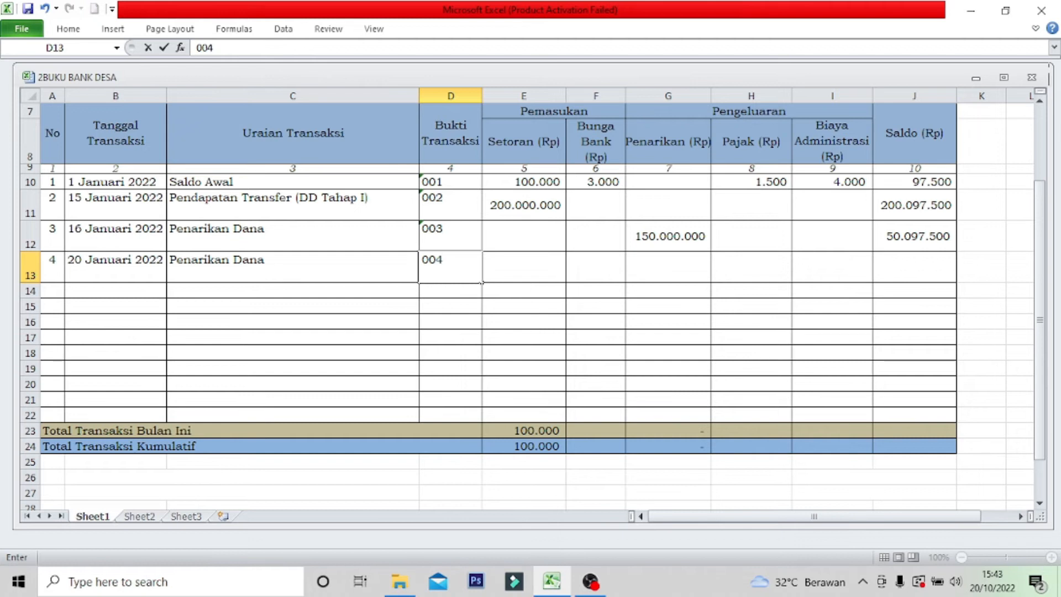
key(Tab)
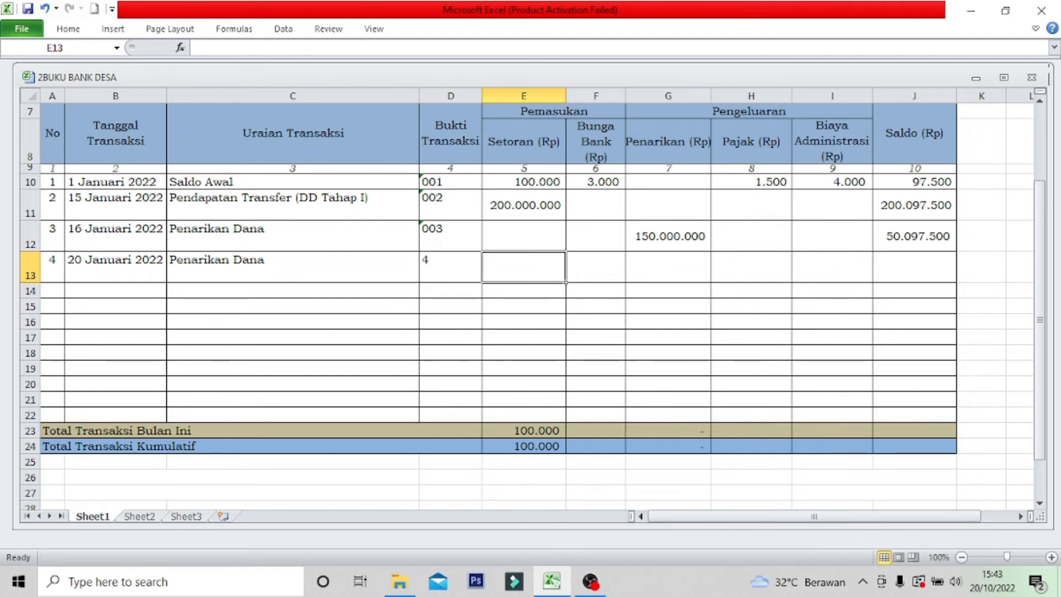
click(668, 267)
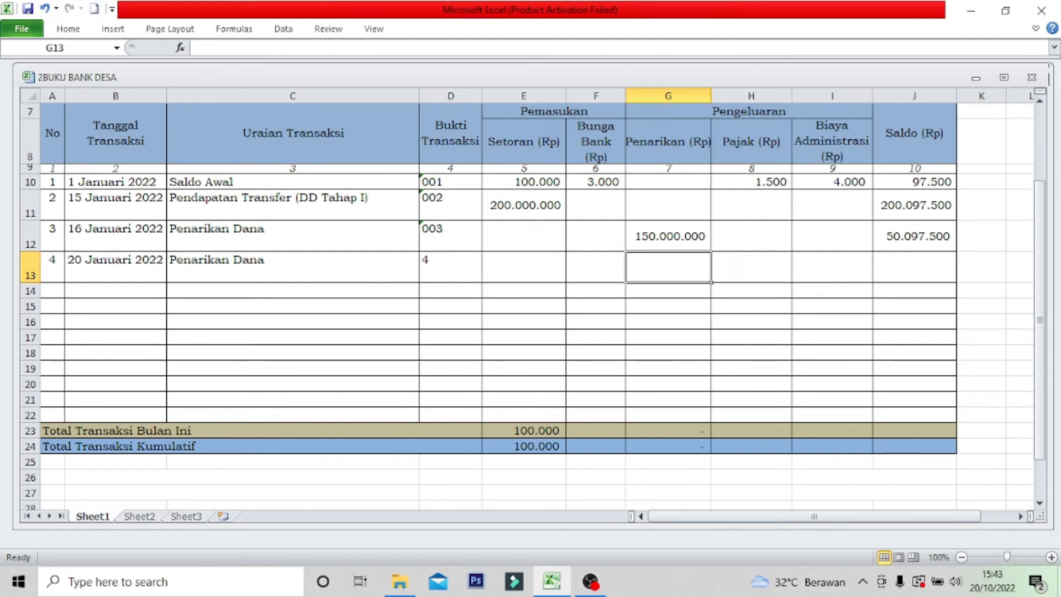
click(451, 267)
text('000)
key(BackSpace)
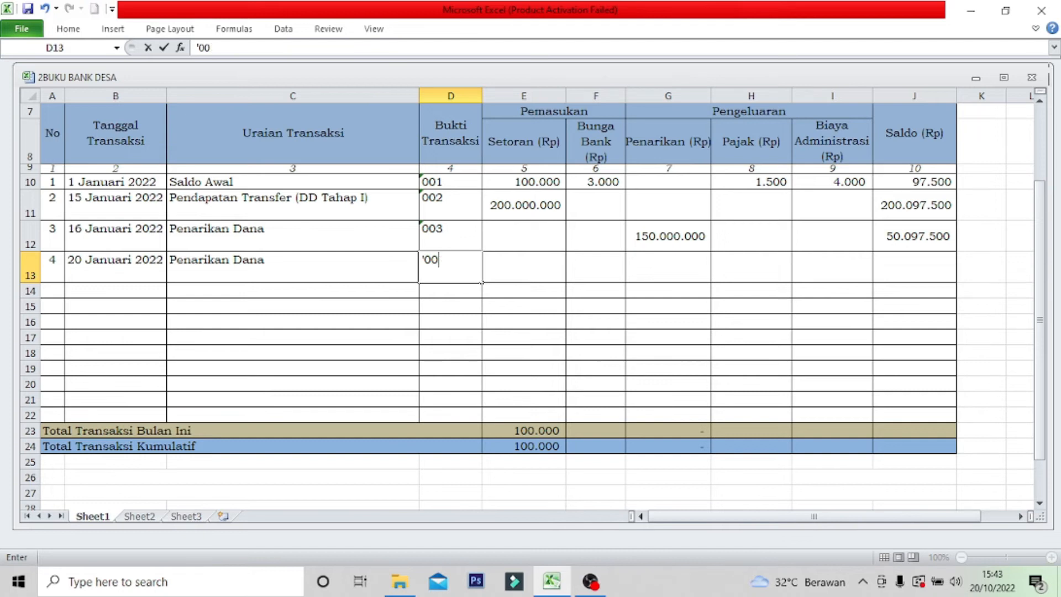
text(4)
key(Return)
- Enter a withdrawal of 50000000 for transaction 4 in the Penarikan (Rp) column, cell G13
click(668, 267)
text(50)
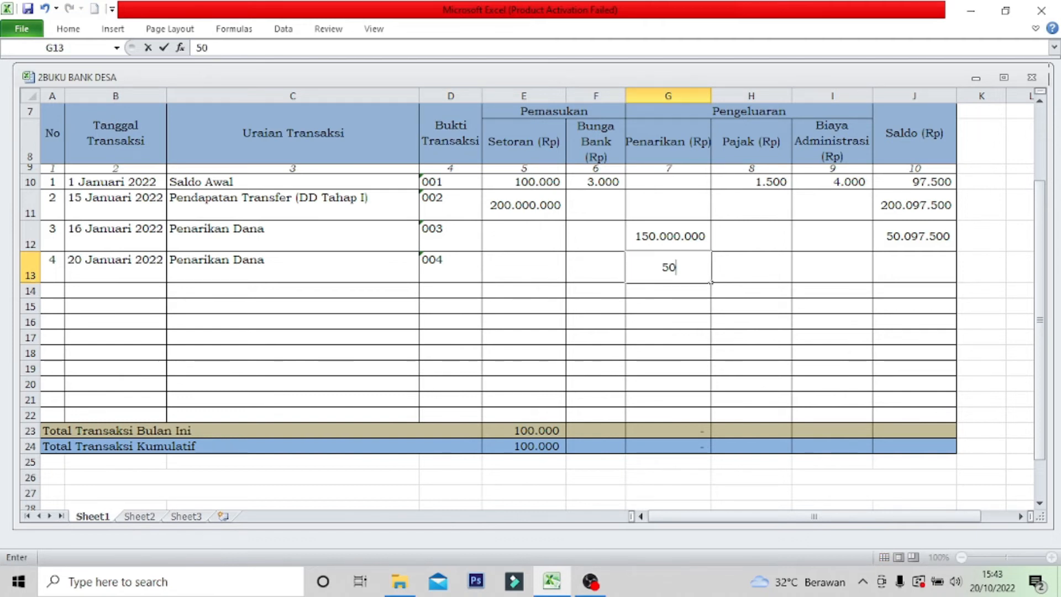
text(000000)
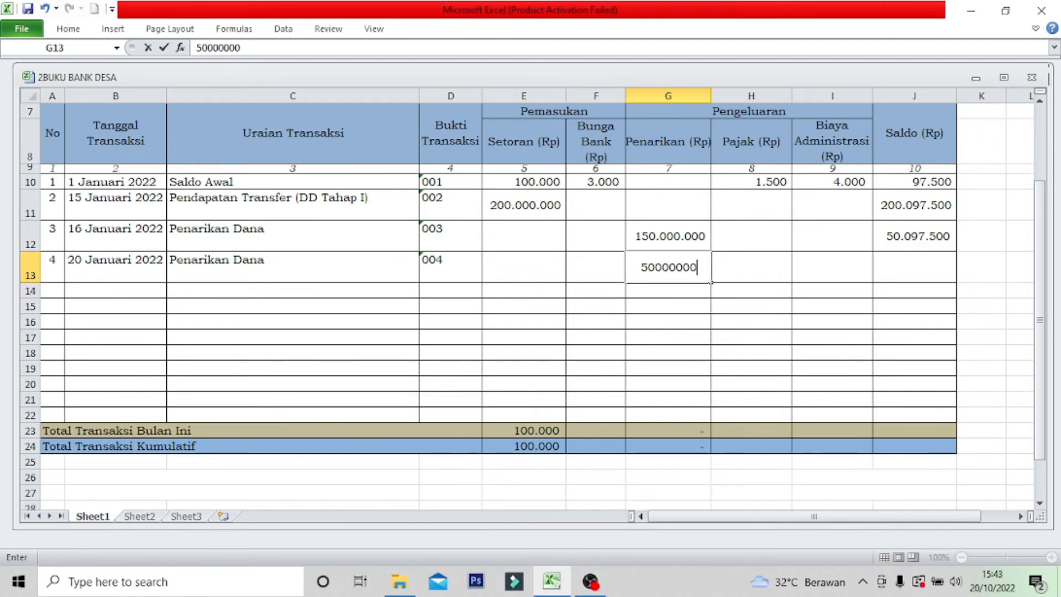
key(Return)
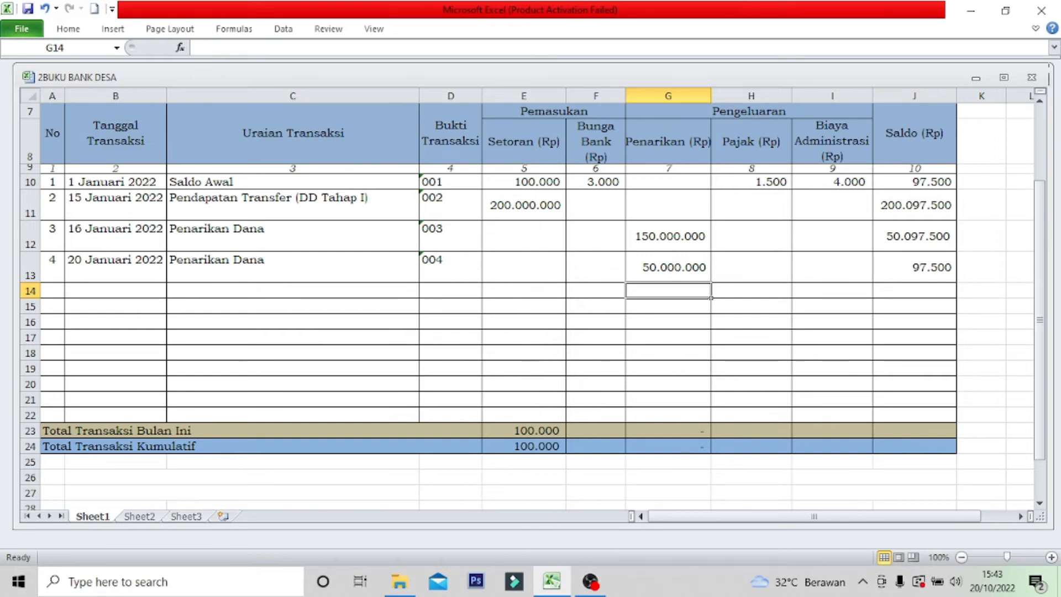
- Set the Total Transaksi Bulan Ini cell E23 to =SUM(E11:E22) and fill the formula across to I23
scroll(530, 299, up, 2)
scroll(530, 298, down, 1)
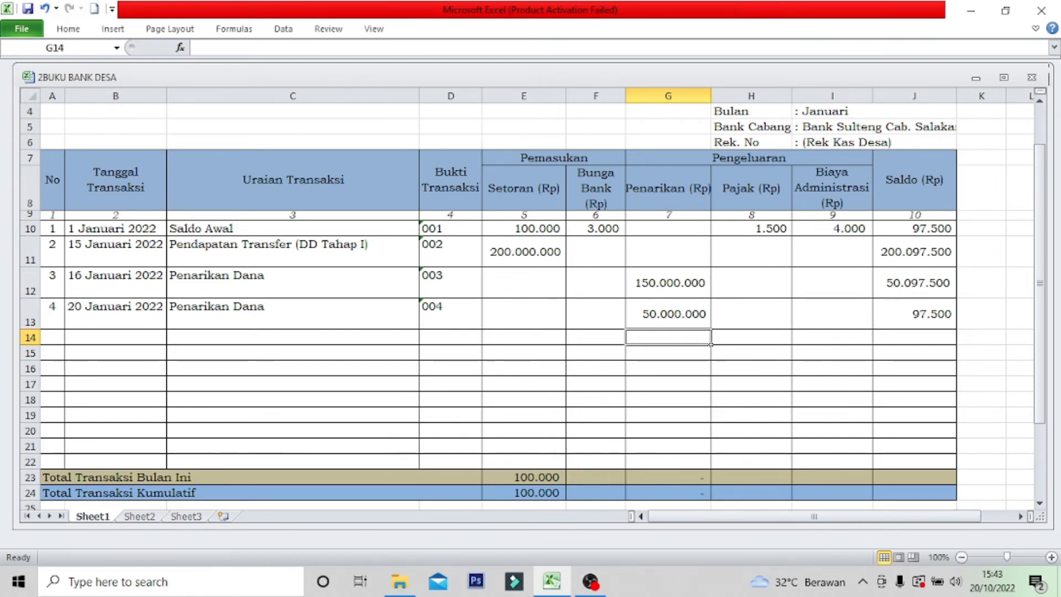
click(523, 477)
text(=sum)
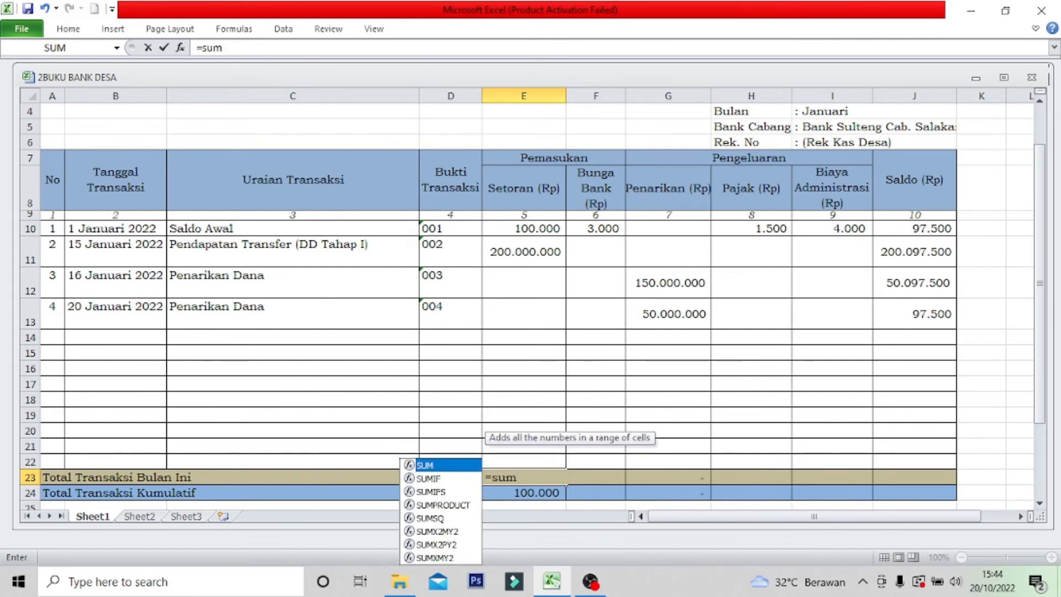
text(()
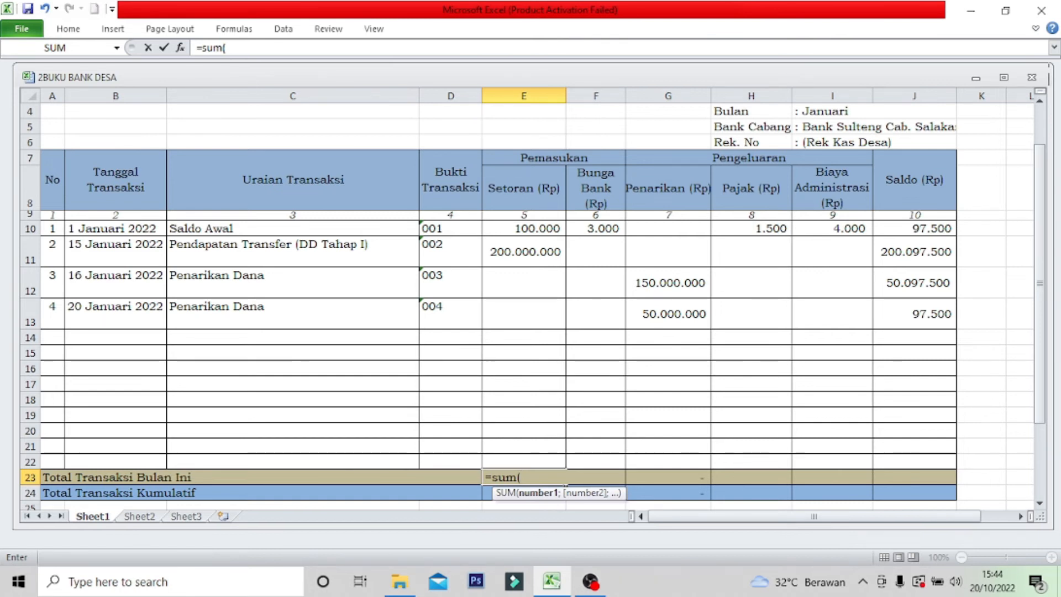
click(524, 252)
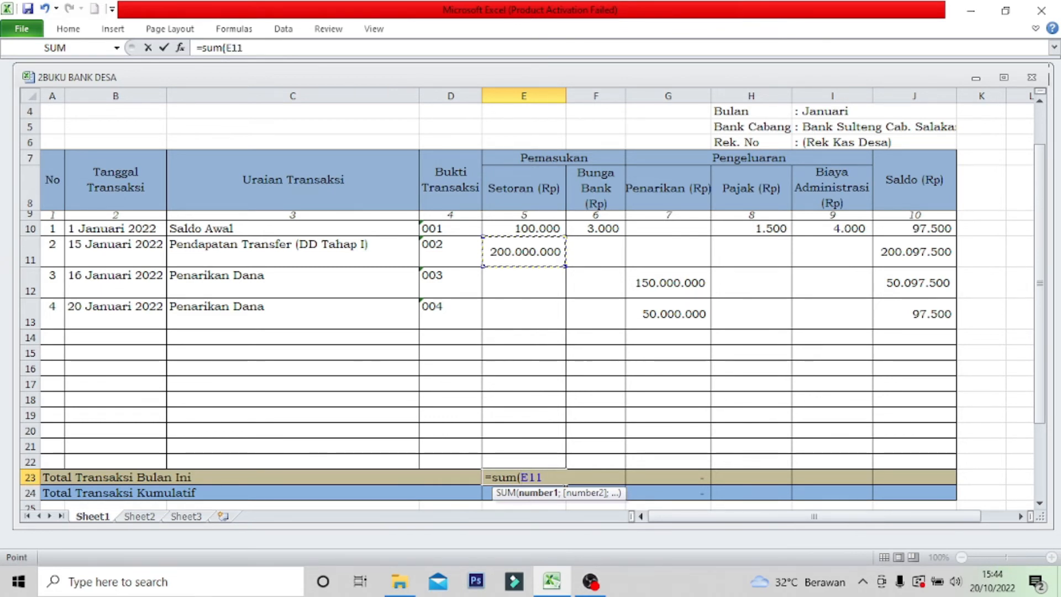
drag(524, 251, 563, 464)
text())
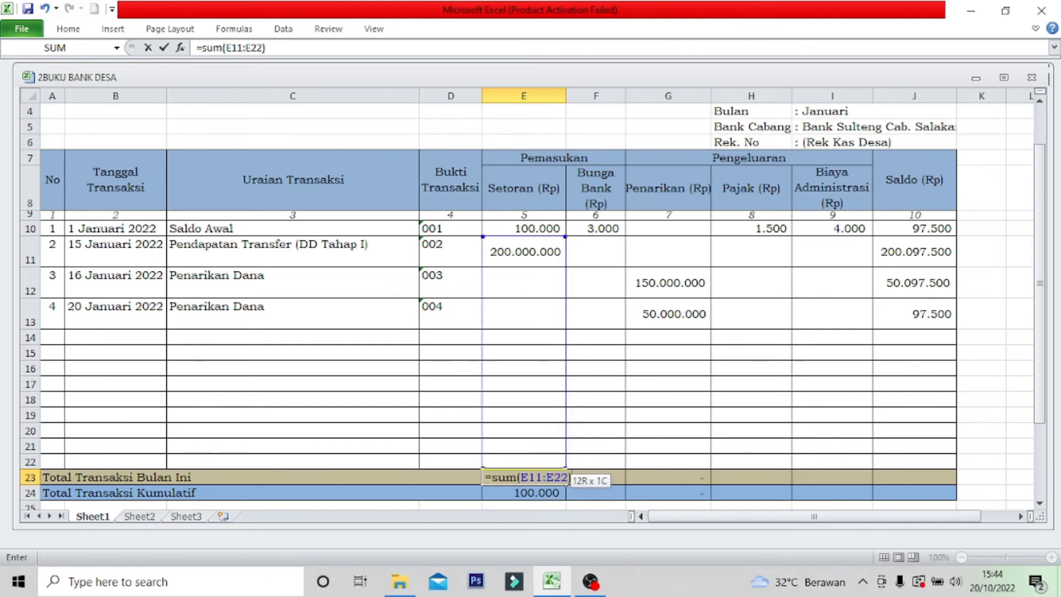
key(Return)
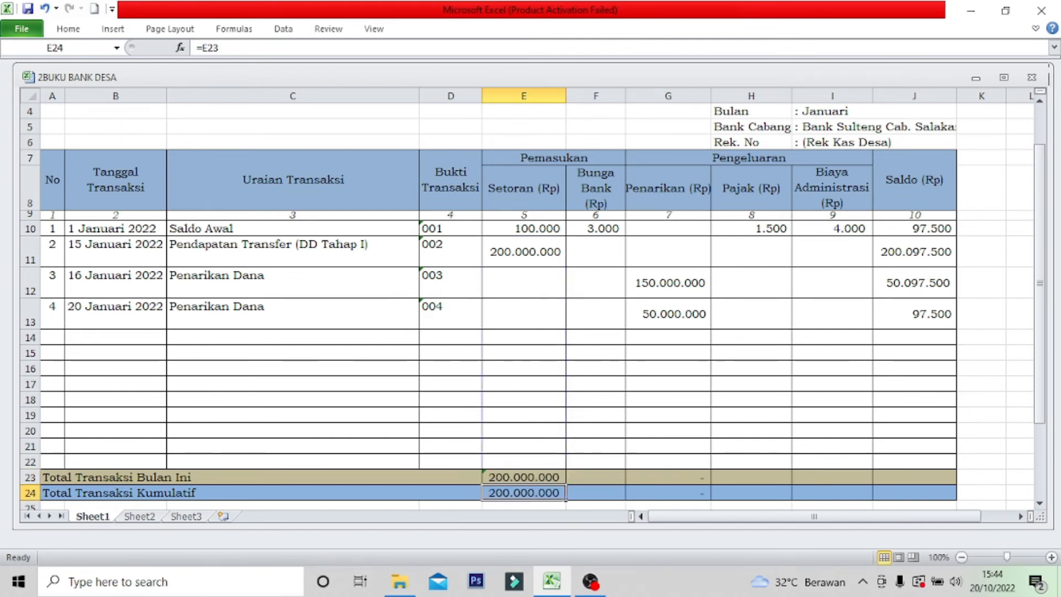
click(524, 477)
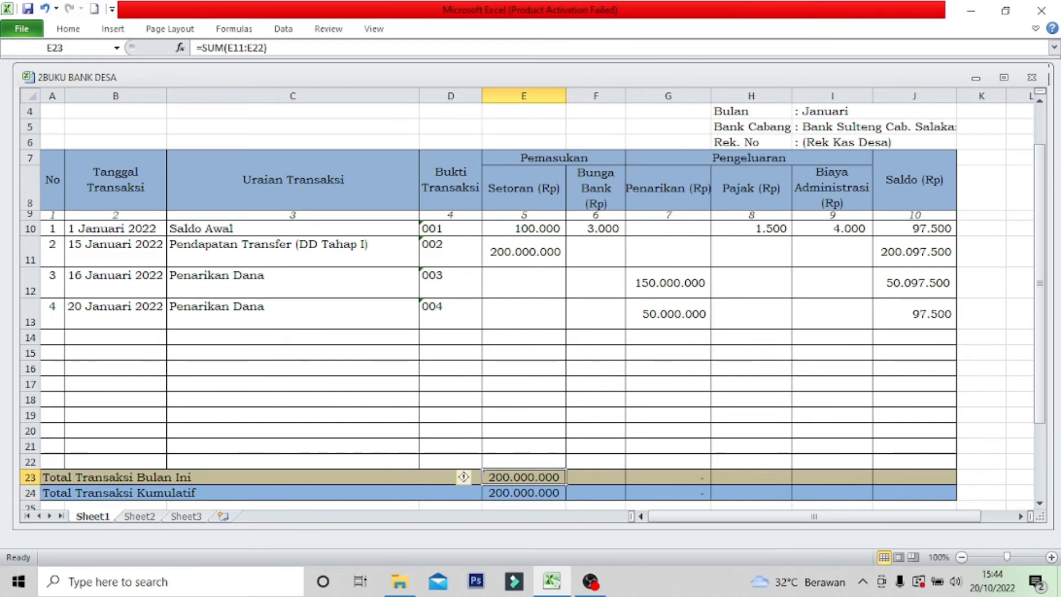
drag(565, 484, 832, 480)
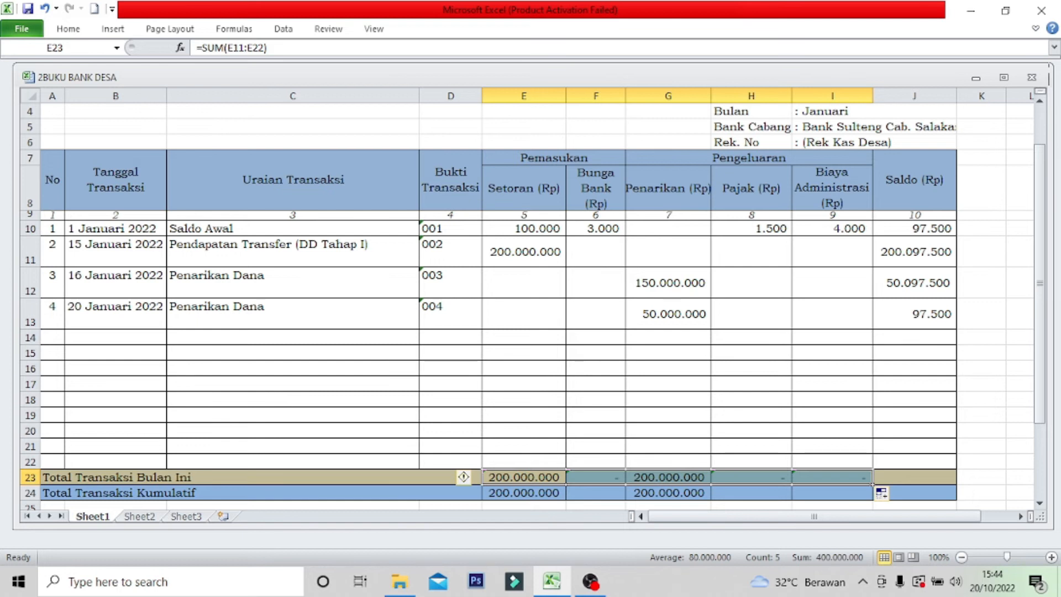
- Set the Total Transaksi Kumulatif cell E24 to =SUM(E10:E22) and fill the formula across to I24
click(524, 493)
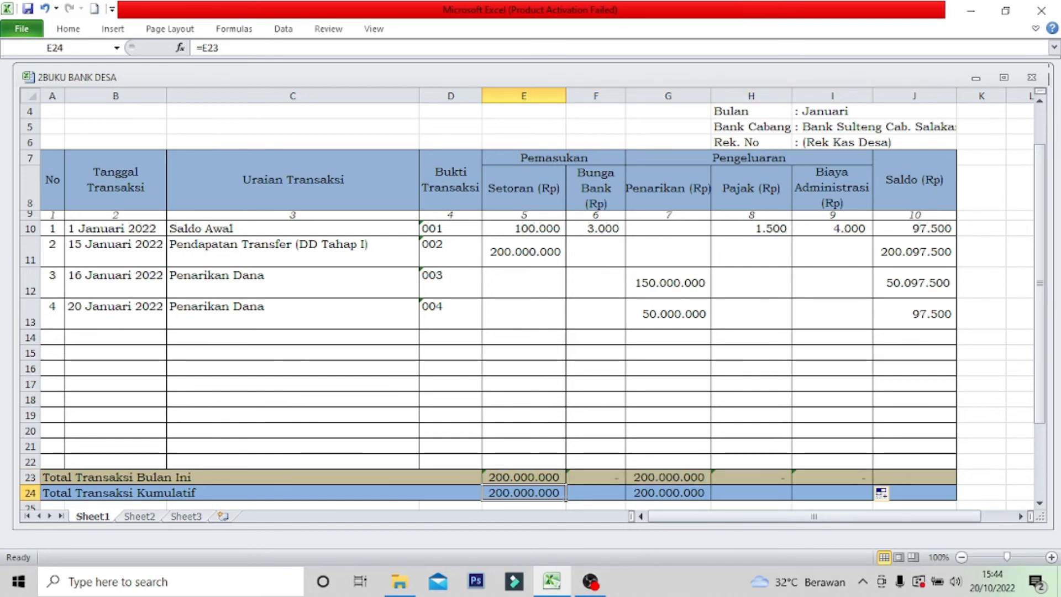
text(=)
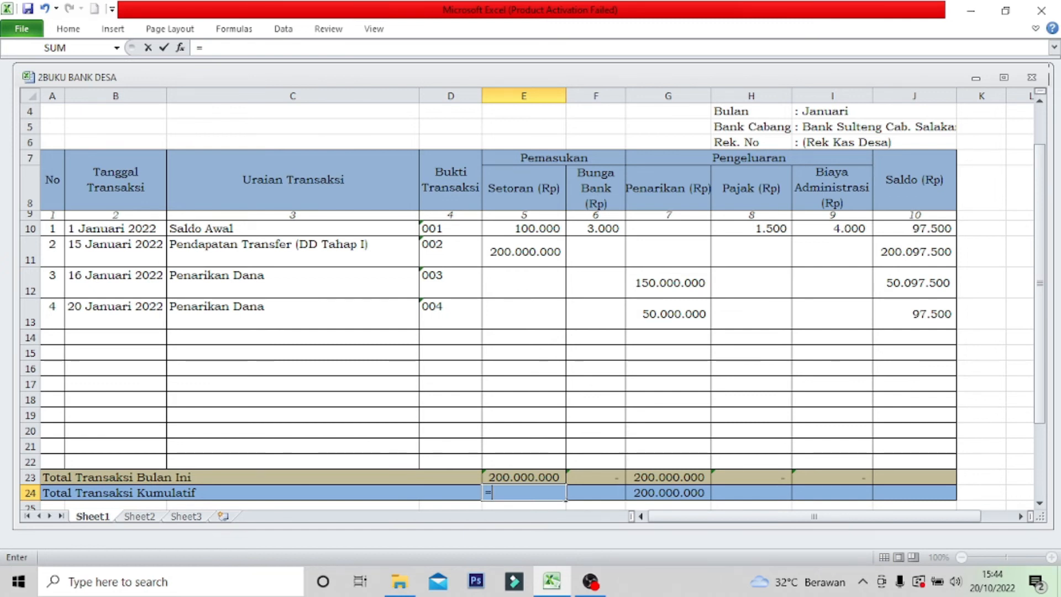
text(sum()
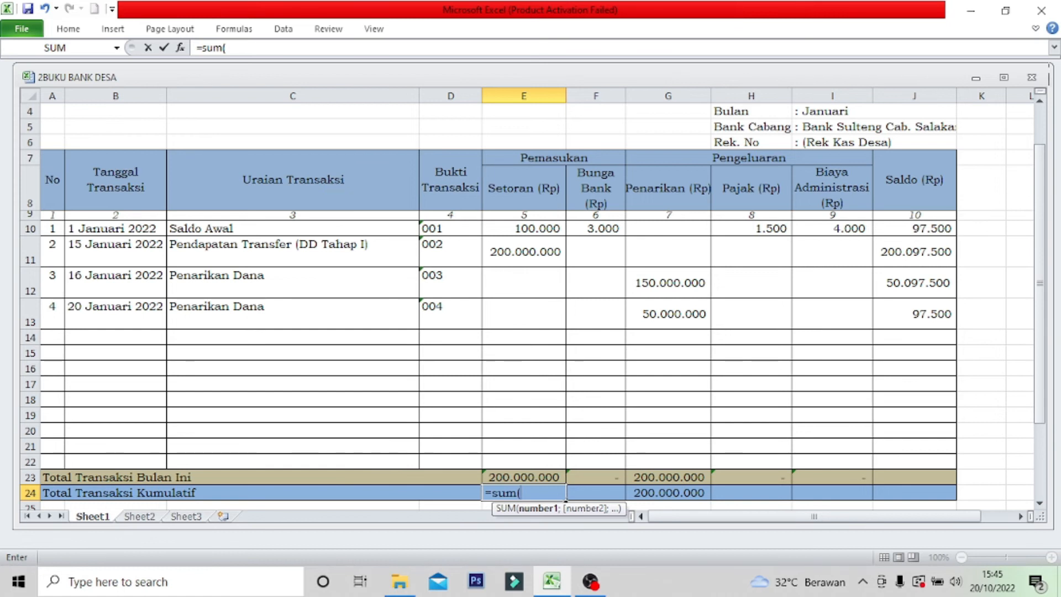
click(523, 228)
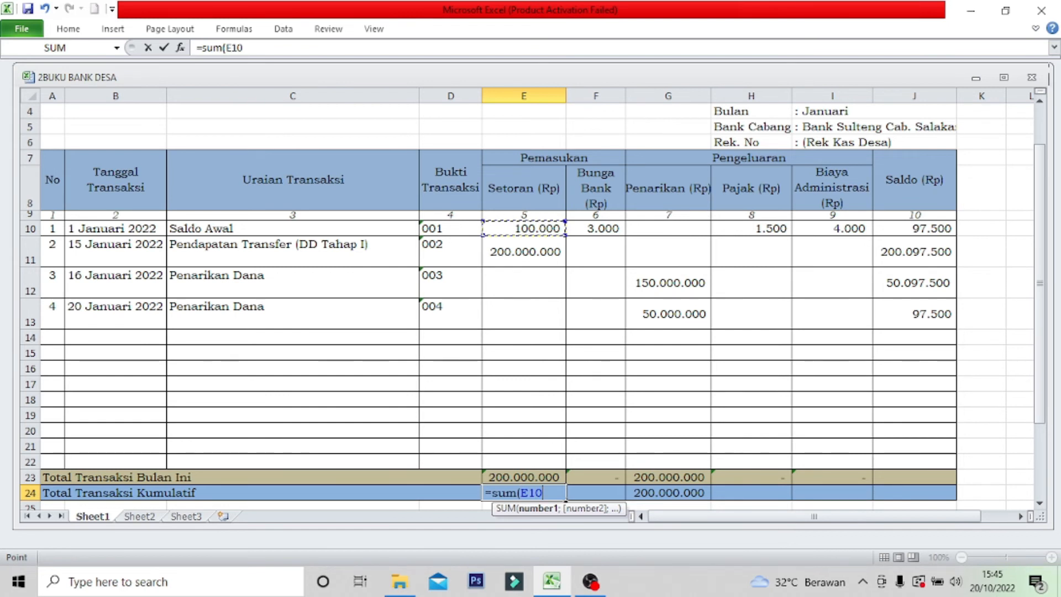
drag(524, 228, 566, 469)
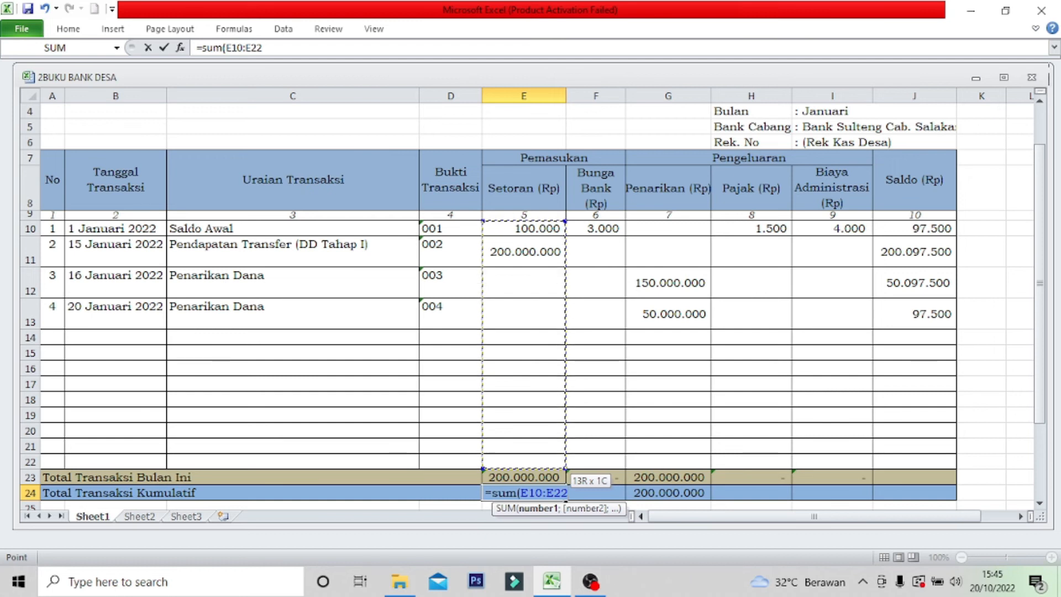
text())
key(Return)
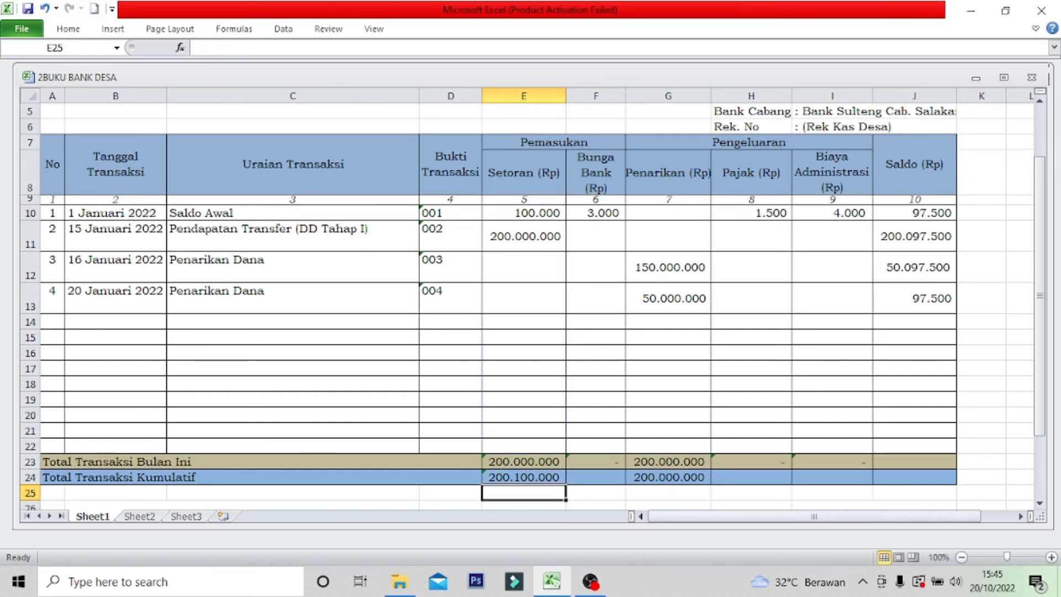
click(523, 476)
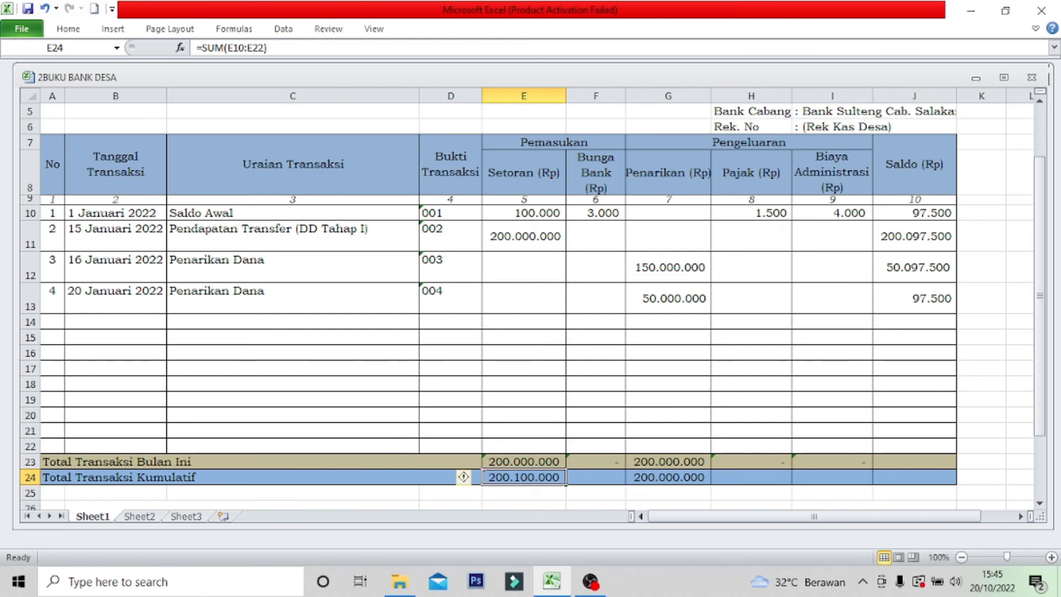
drag(565, 484, 872, 481)
click(840, 503)
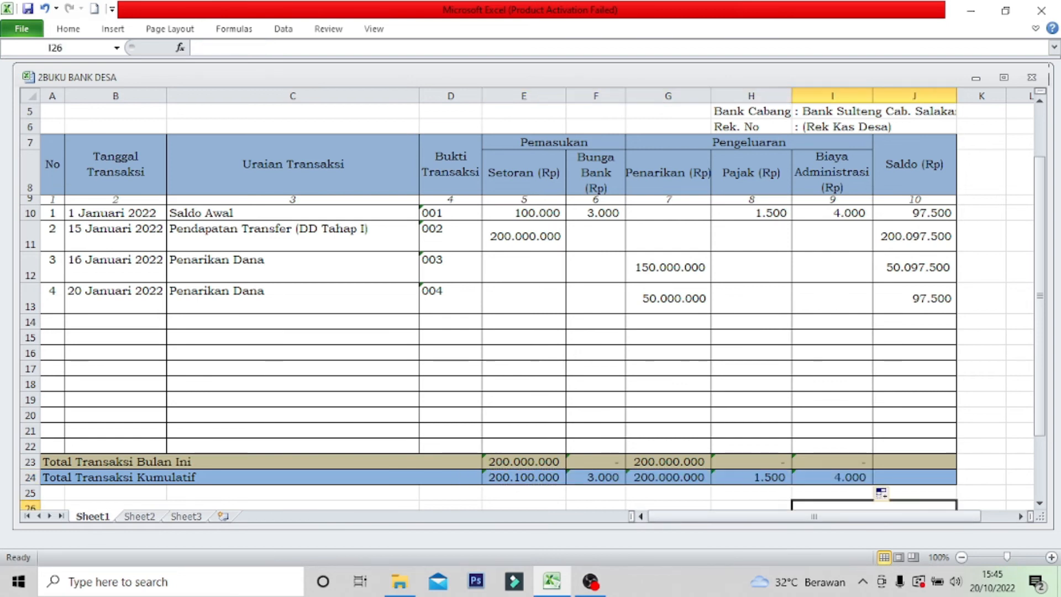
click(981, 460)
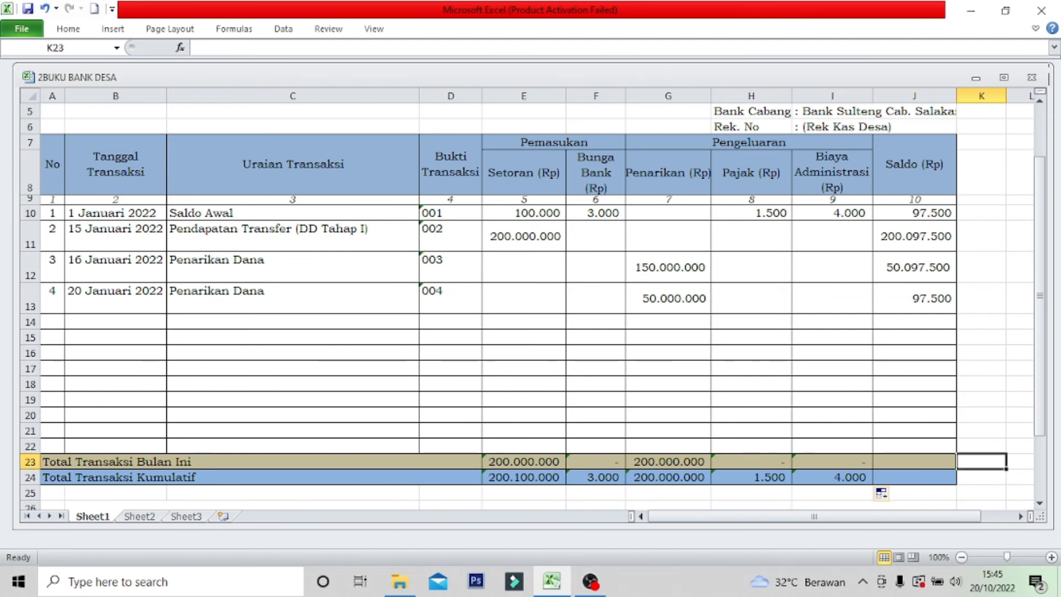
- Calculate the cumulative balance in J24 with the formula =E24+F24-G24-H24-I24
click(915, 477)
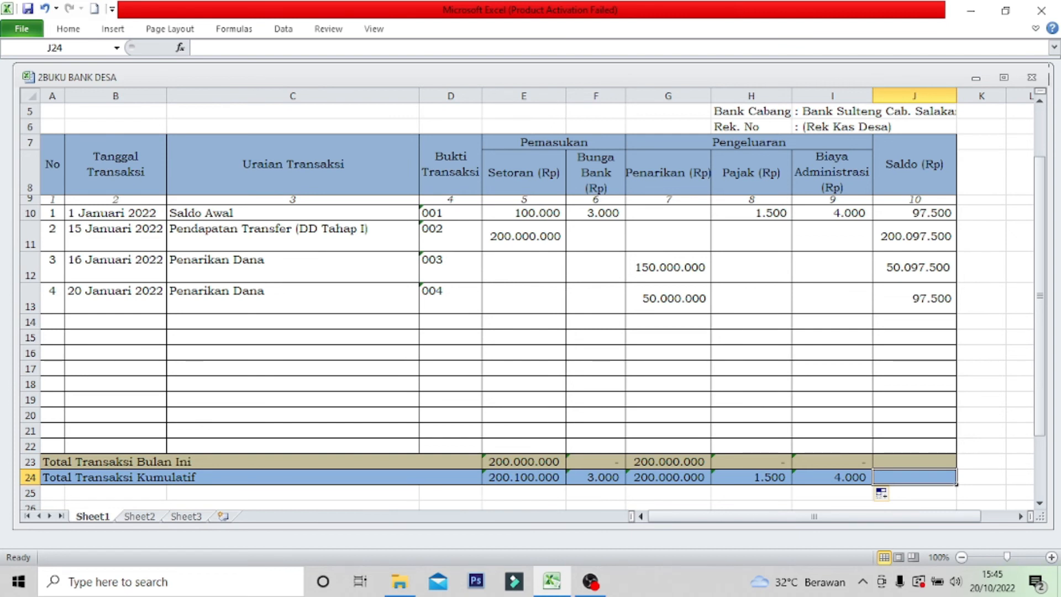
text(=)
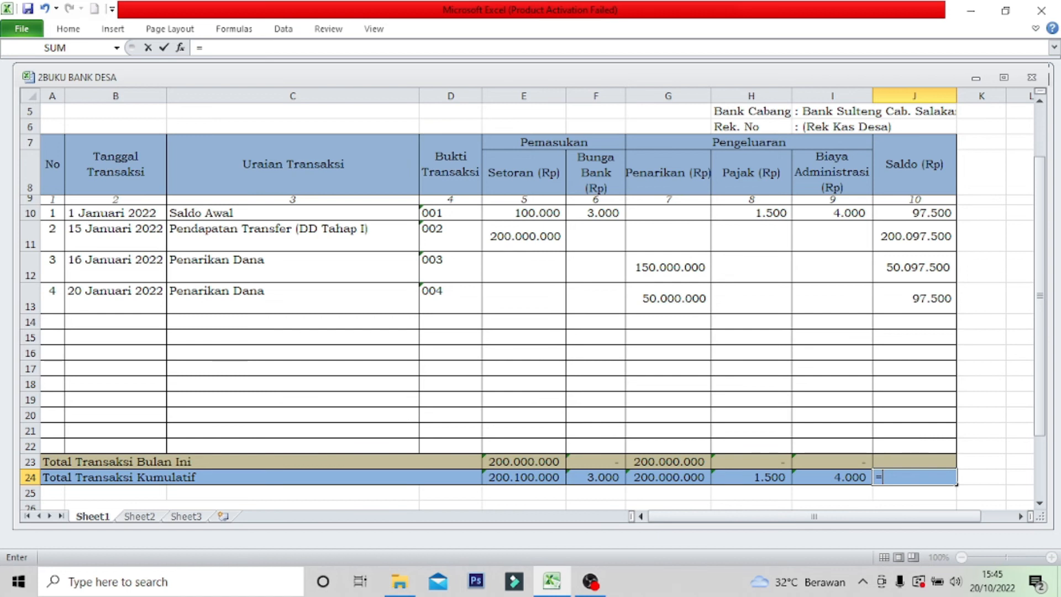
click(524, 478)
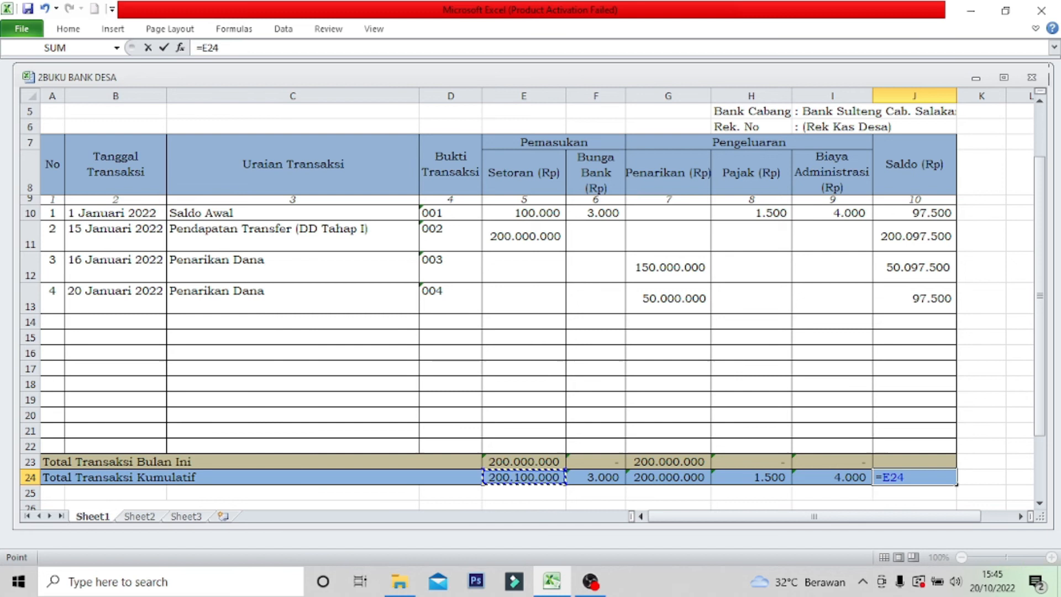
text(+)
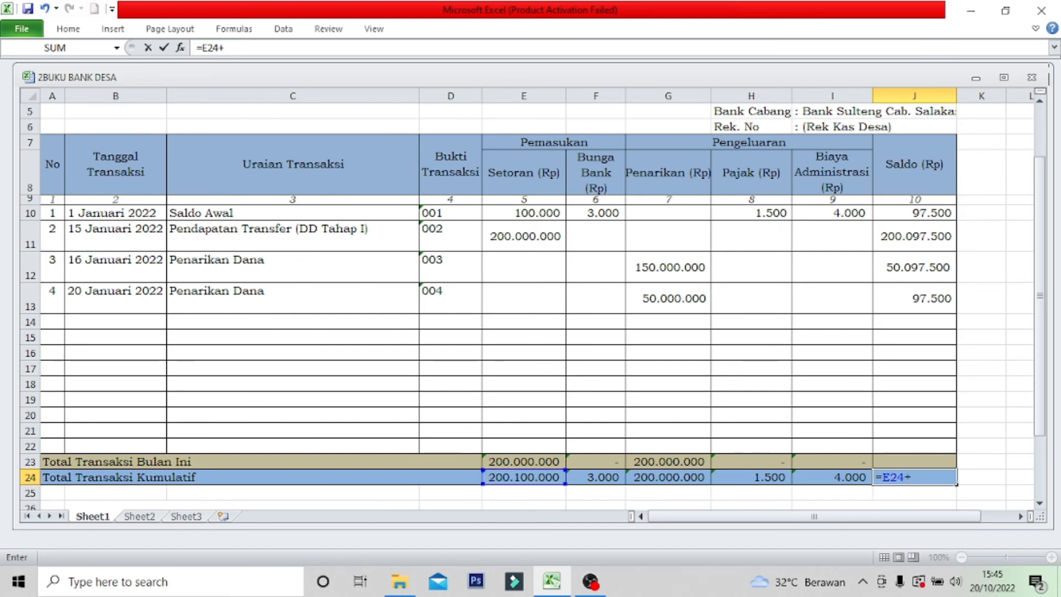
click(596, 478)
text(-G24)
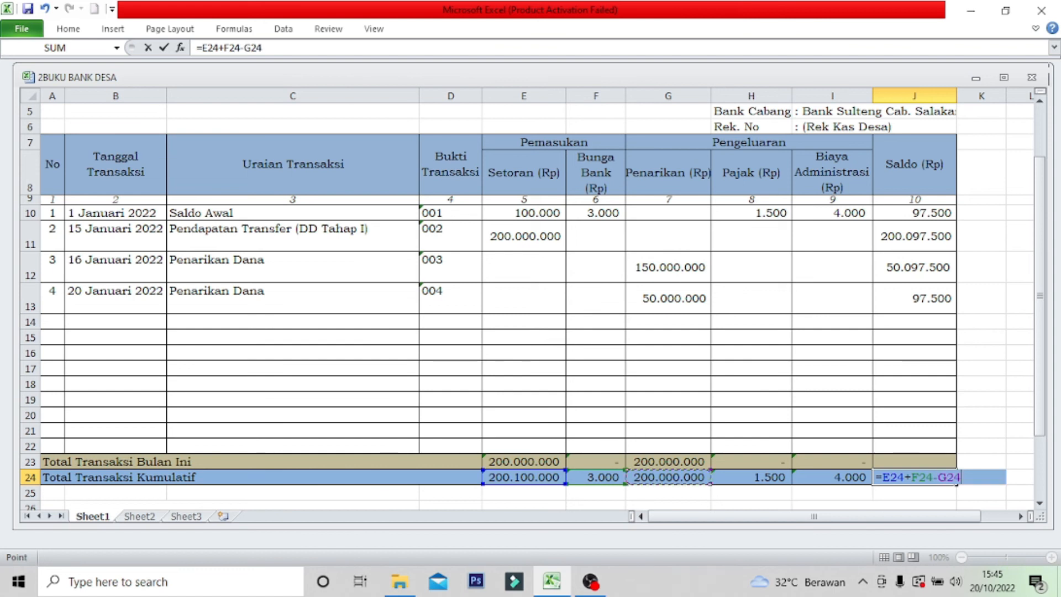
text(-H24-)
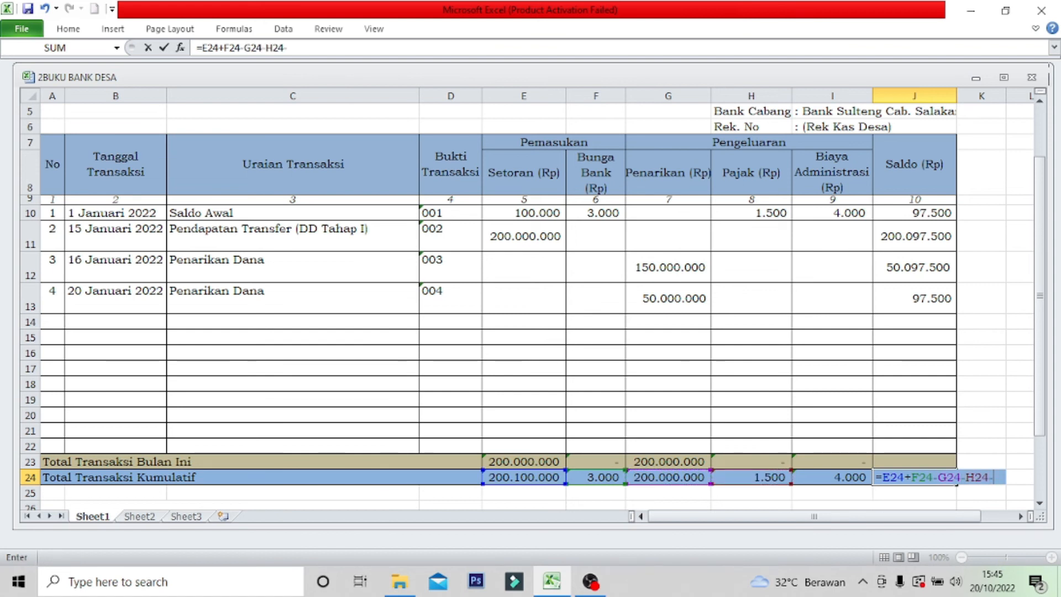
key(Left)
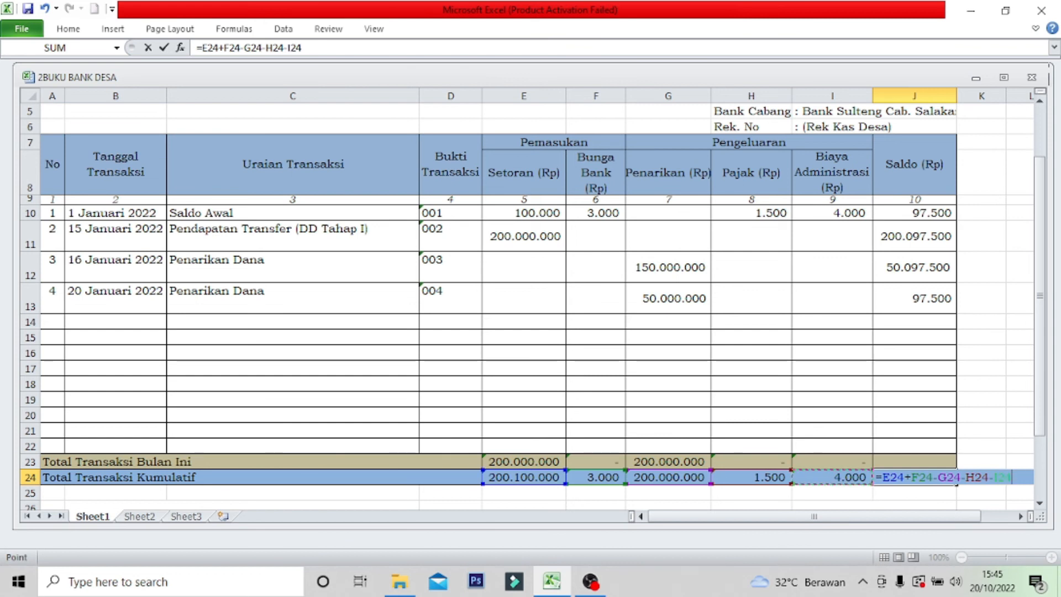
key(Return)
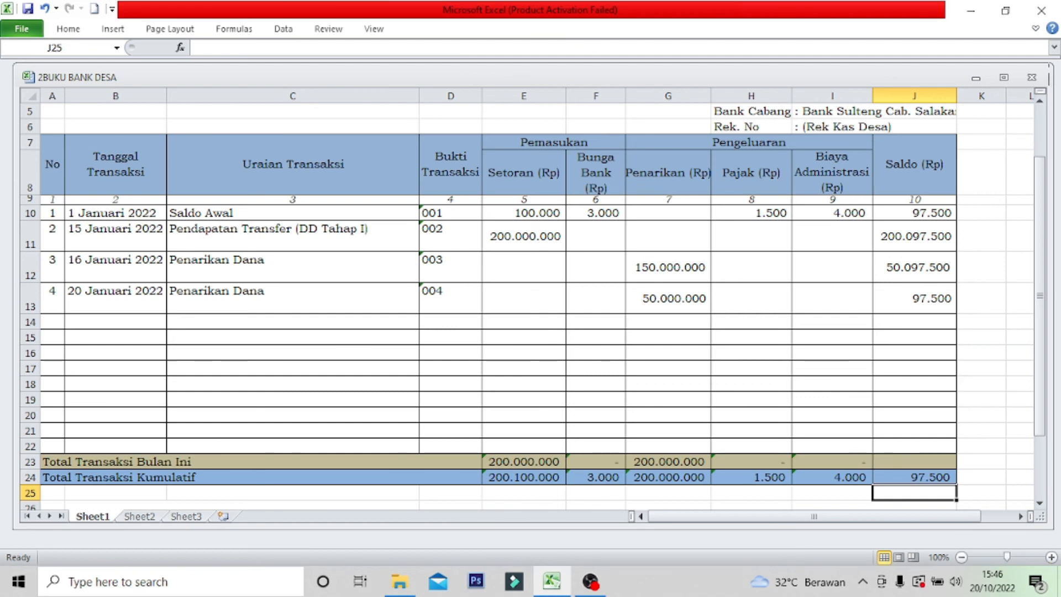
- Compare the transaction 4 balance in J13 with the cumulative balance in J24 and make both bold
click(915, 298)
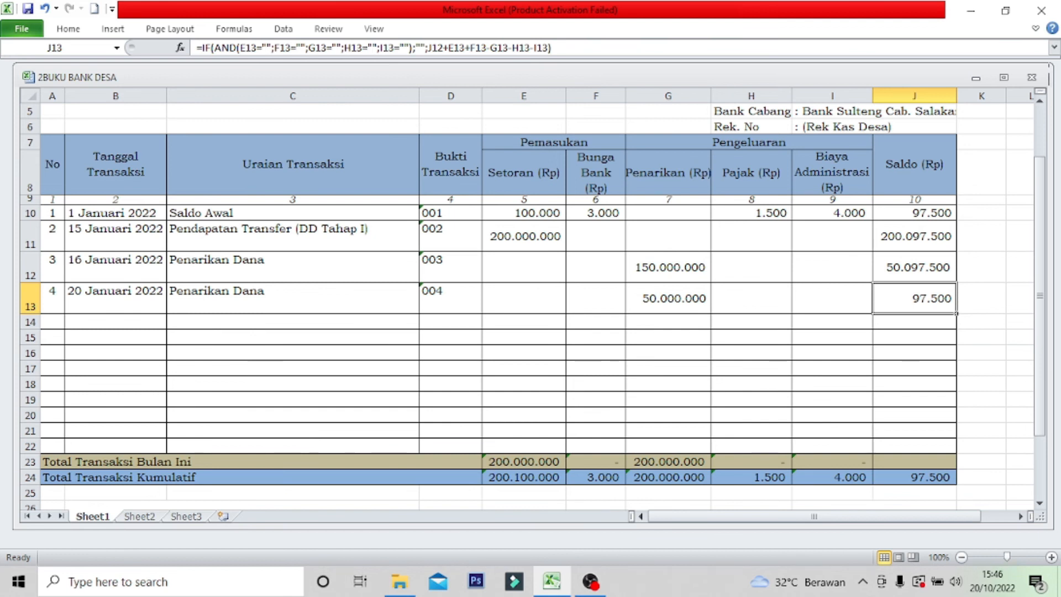
click(914, 477)
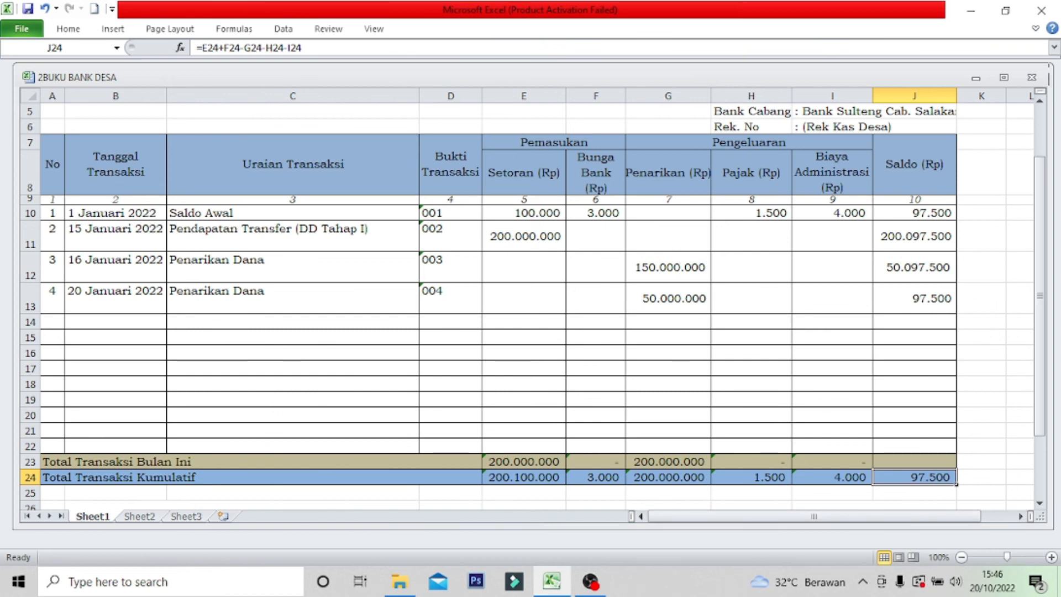
click(915, 298)
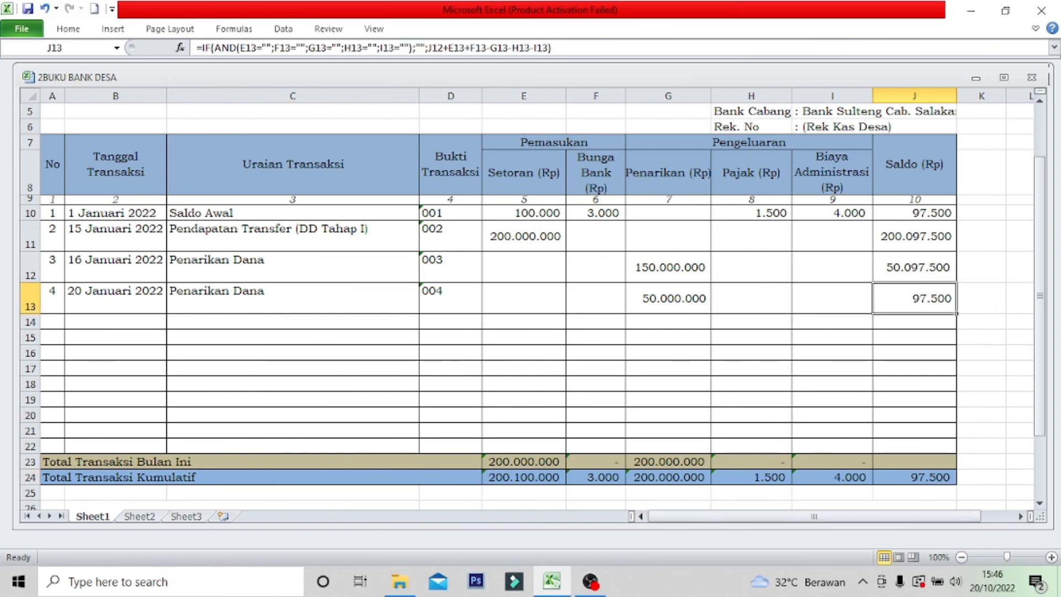
key(F2)
key(Tab)
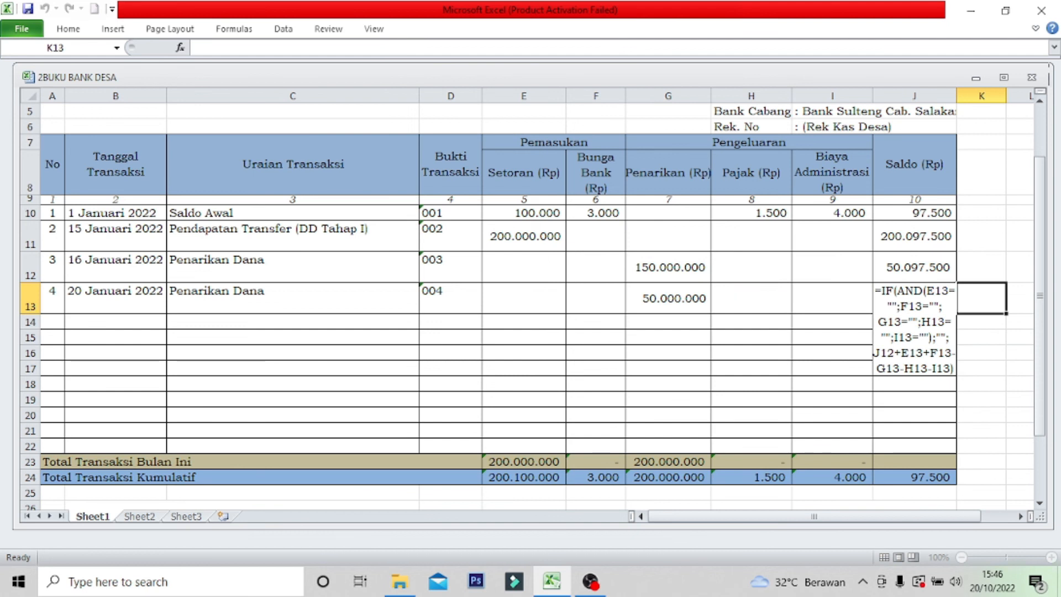
click(914, 298)
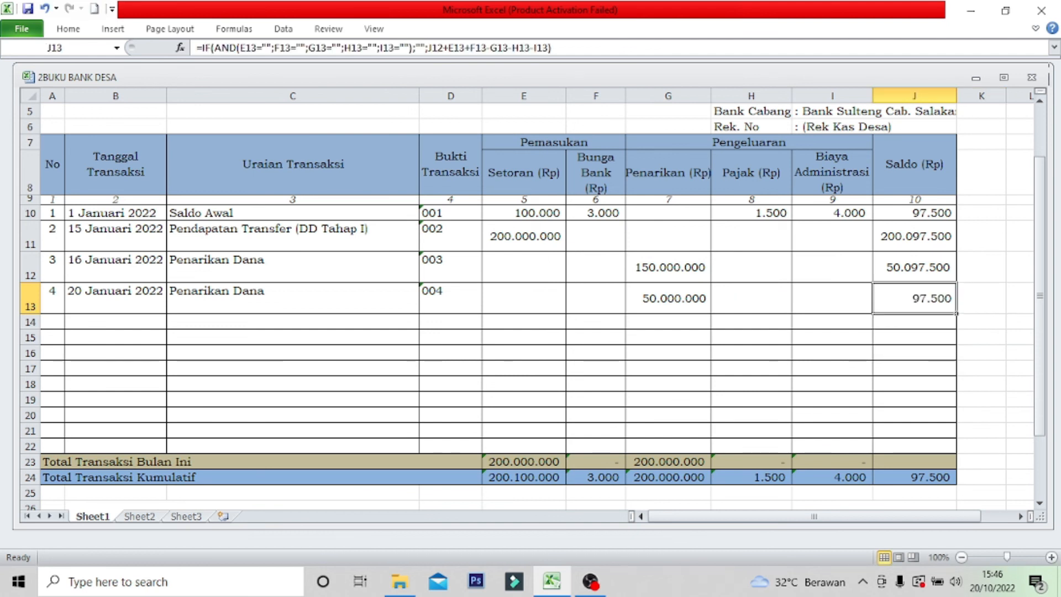
key(ctrl+b)
click(915, 477)
key(ctrl+b)
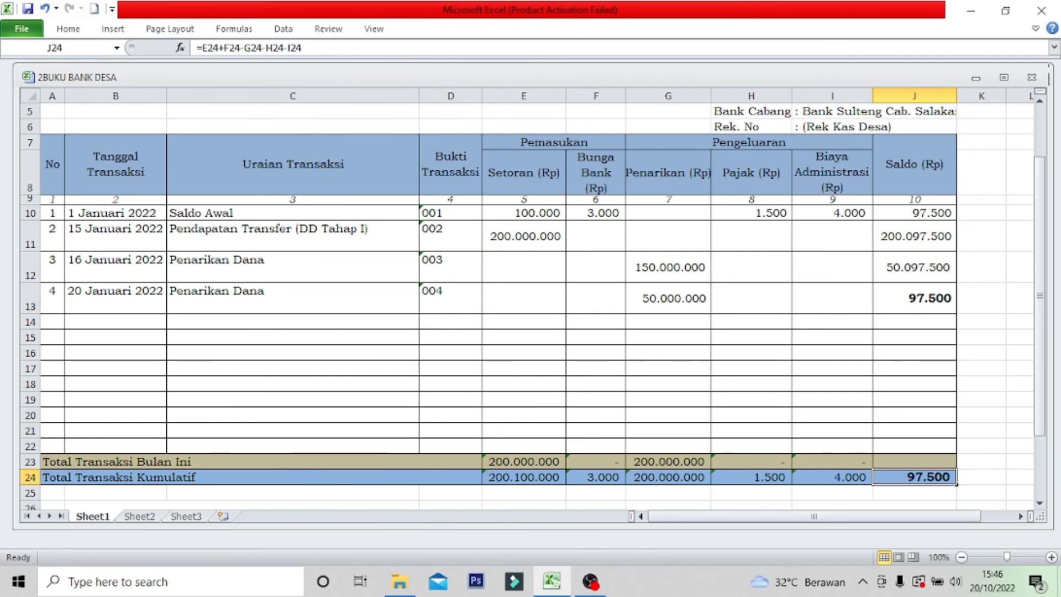
click(1019, 399)
click(981, 384)
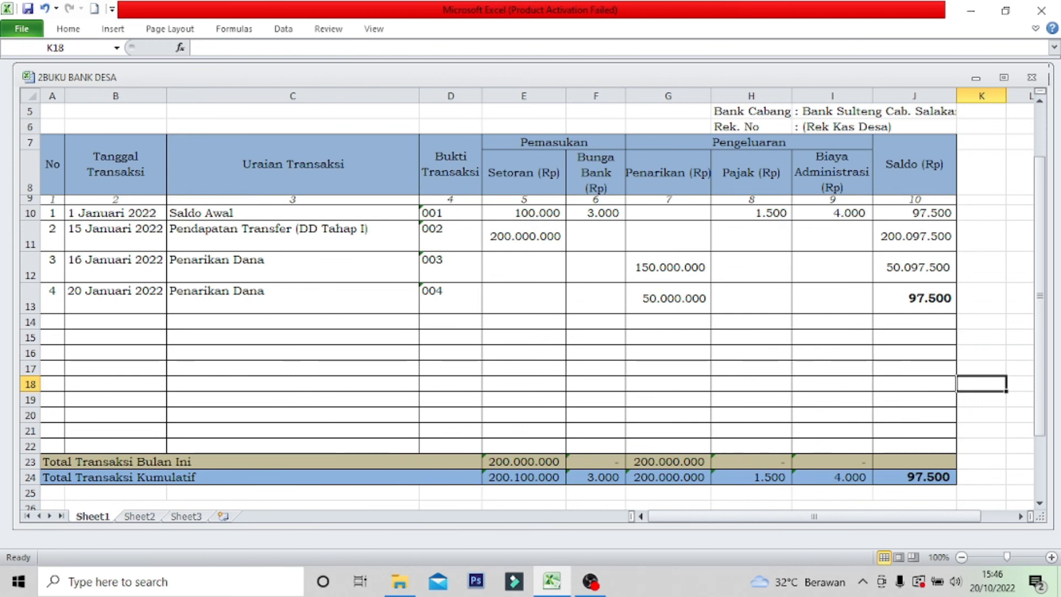
scroll(525, 303, down, 3)
scroll(525, 303, up, 2)
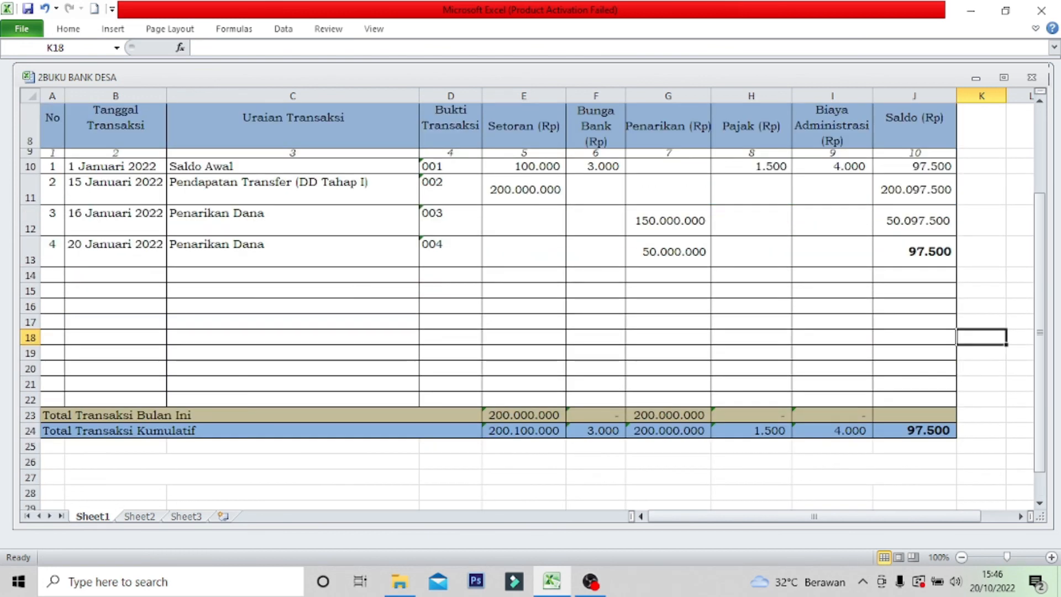
scroll(525, 304, up, 2)
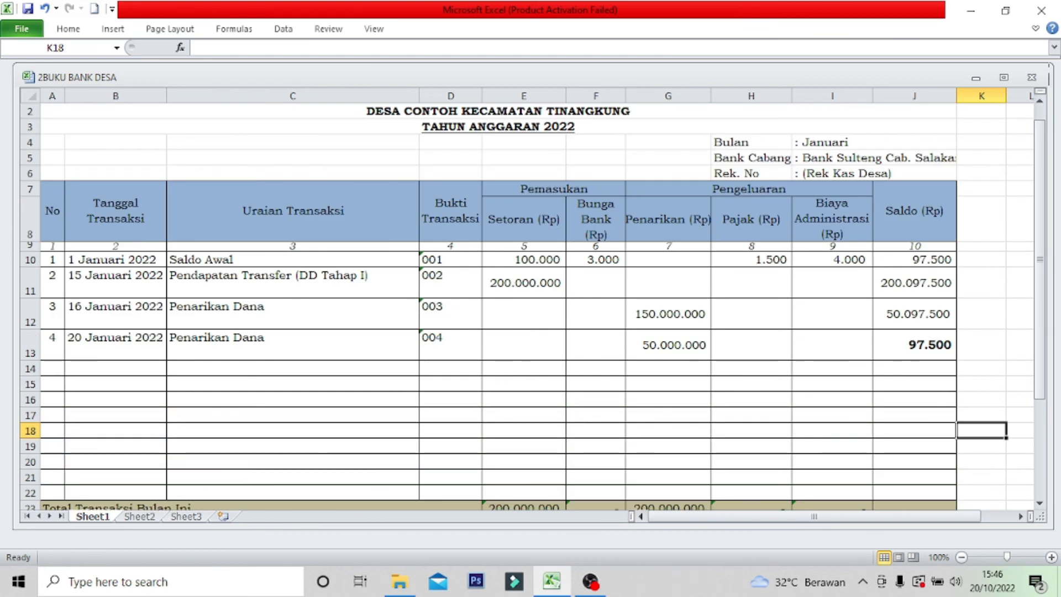
scroll(525, 304, up, 1)
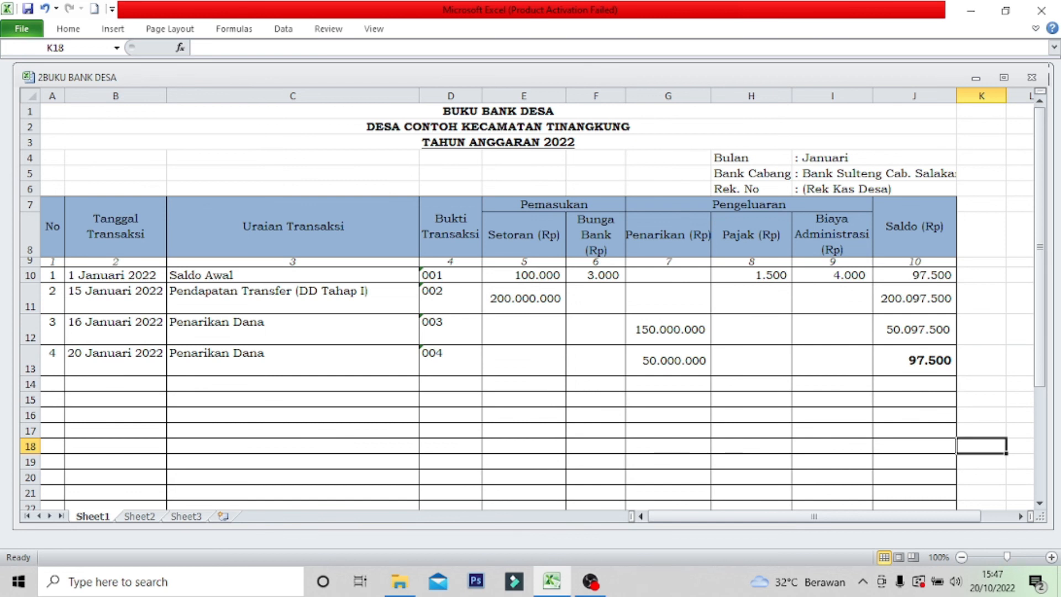
scroll(525, 304, down, 2)
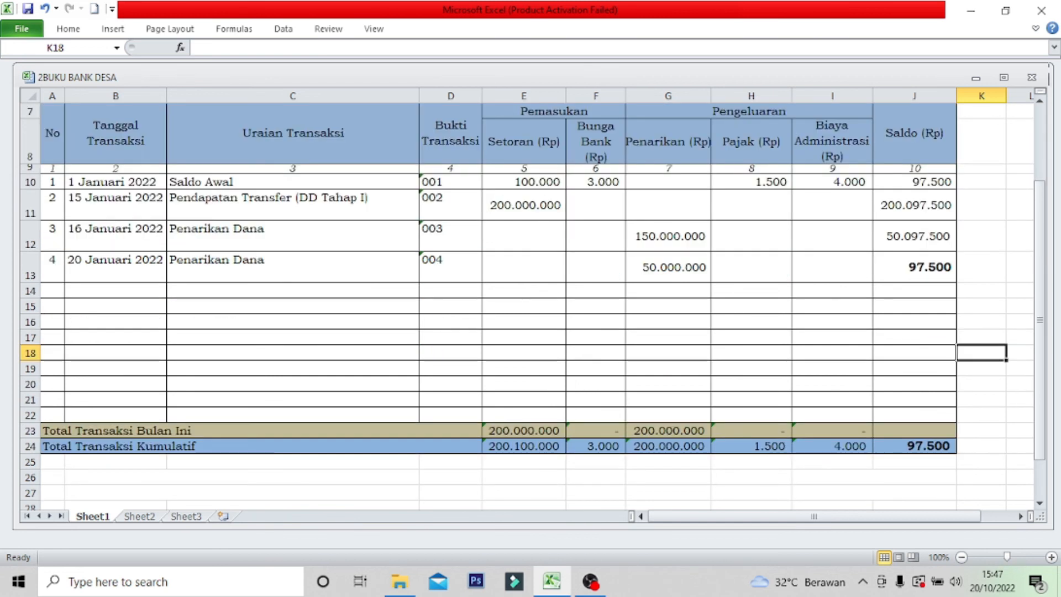
scroll(525, 304, up, 1)
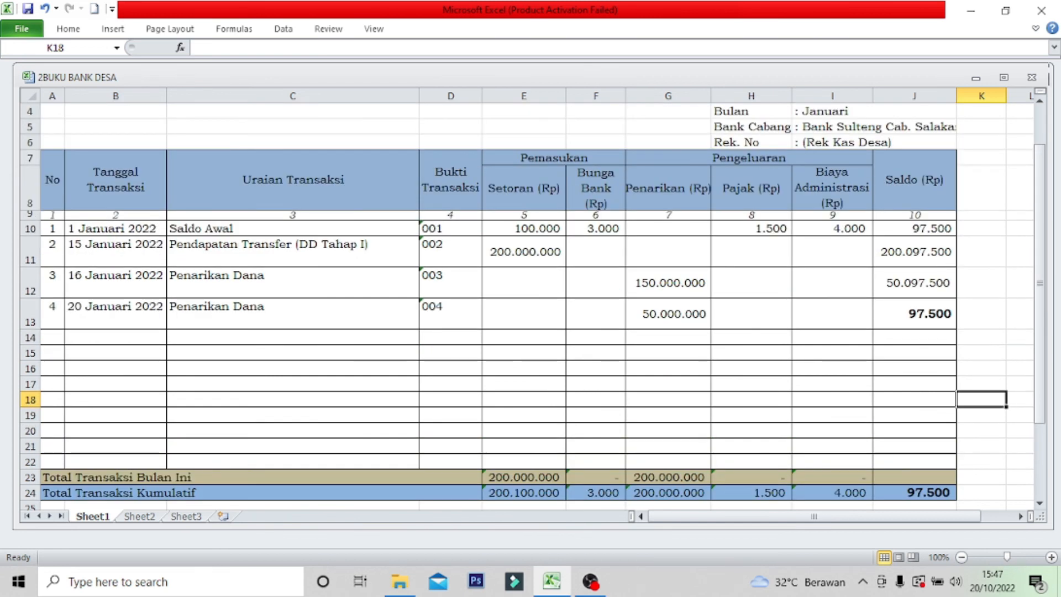